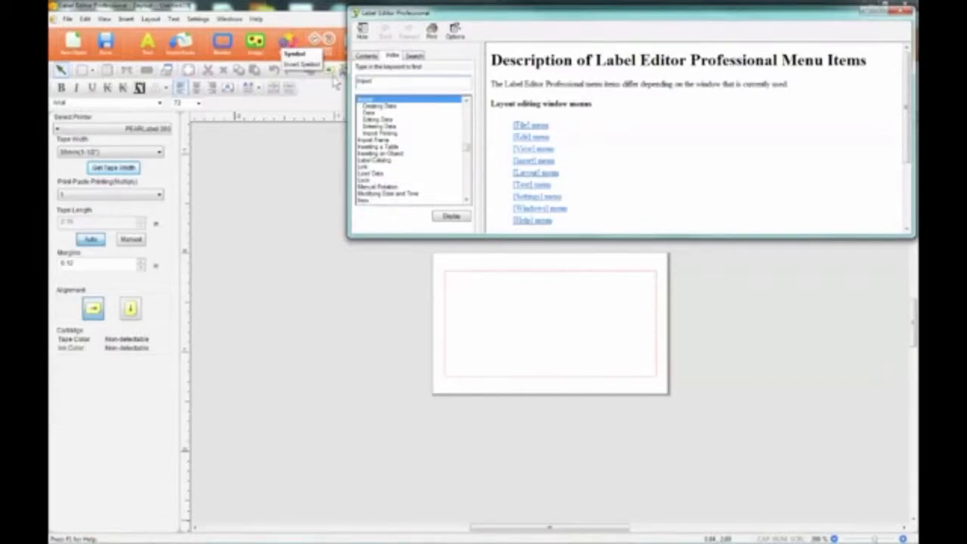
Look up the Import Printing topic in the help index and close the help window
{"action": "left_click", "coordinate": [380, 133]}
{"action": "left_click", "coordinate": [451, 216]}
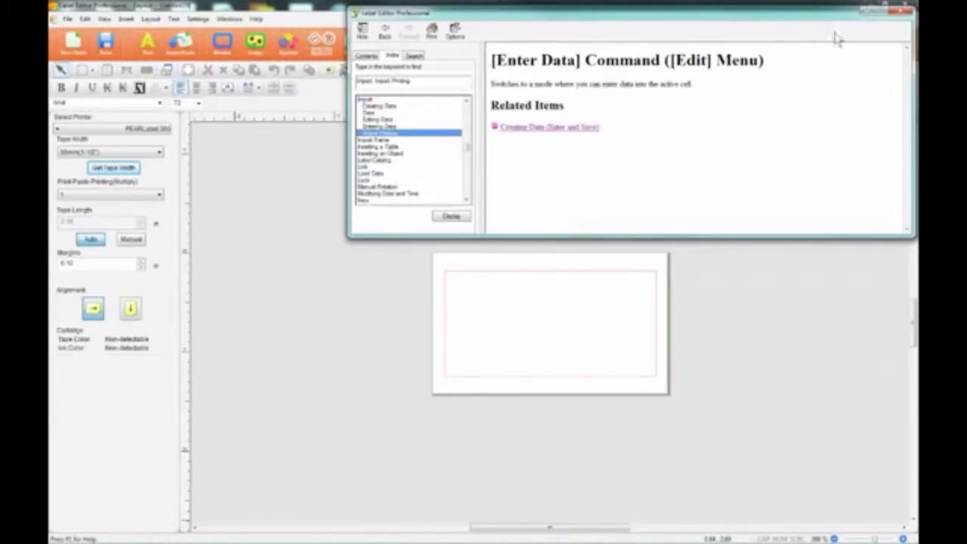
{"action": "left_click", "coordinate": [903, 10]}
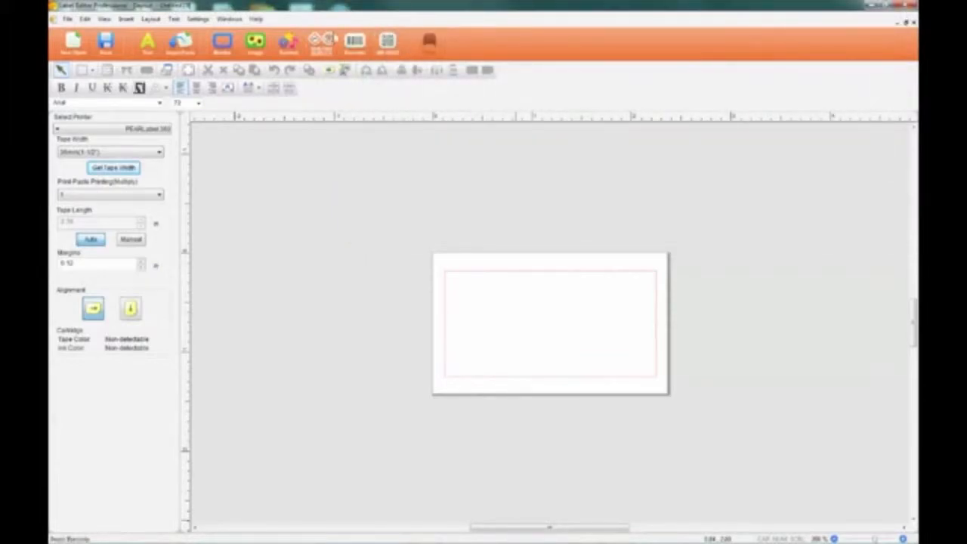
{"action": "left_click", "coordinate": [76, 45]}
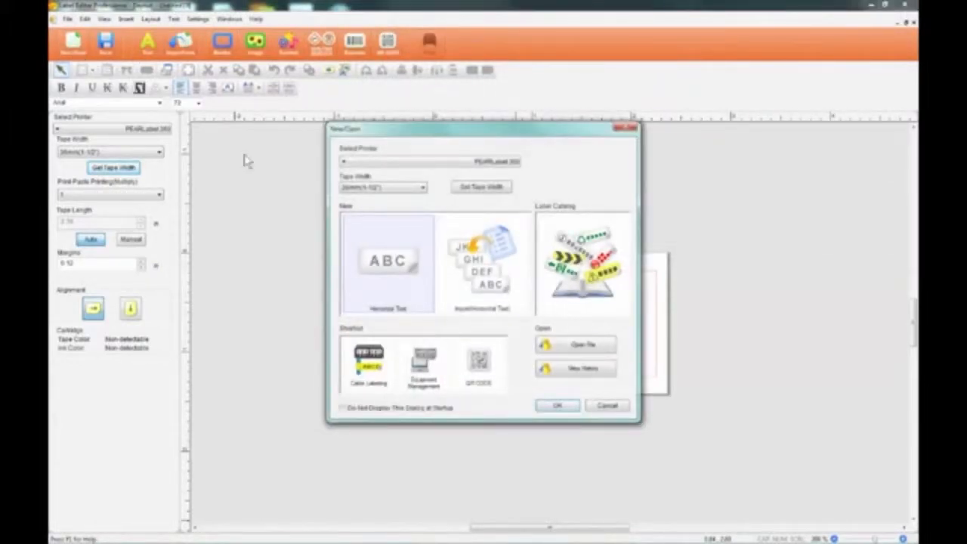
{"action": "left_click", "coordinate": [482, 264]}
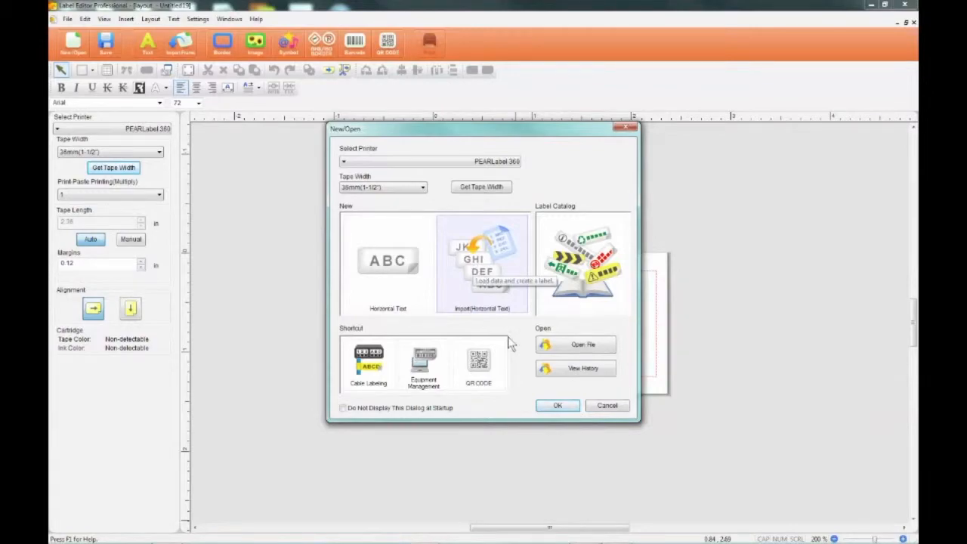
{"action": "left_click", "coordinate": [557, 405]}
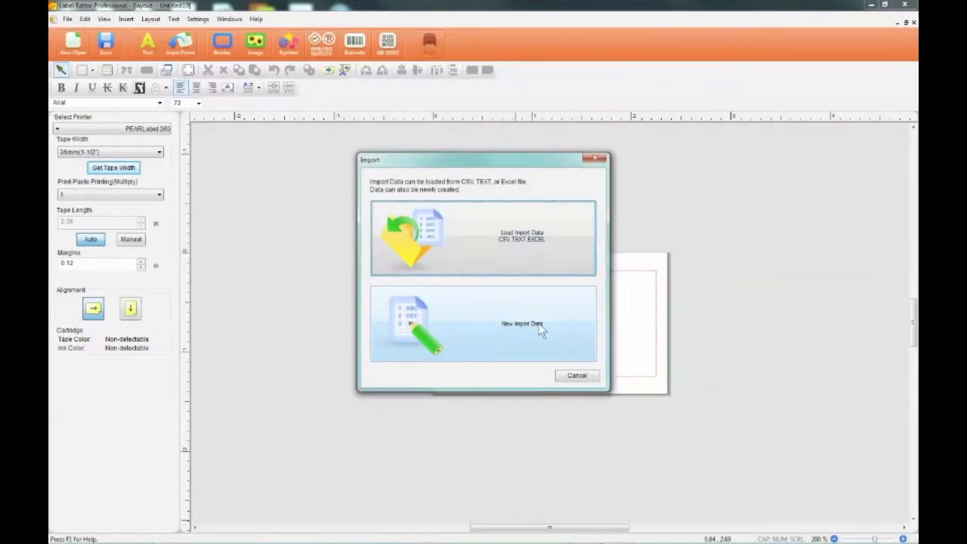
{"action": "left_click", "coordinate": [578, 378]}
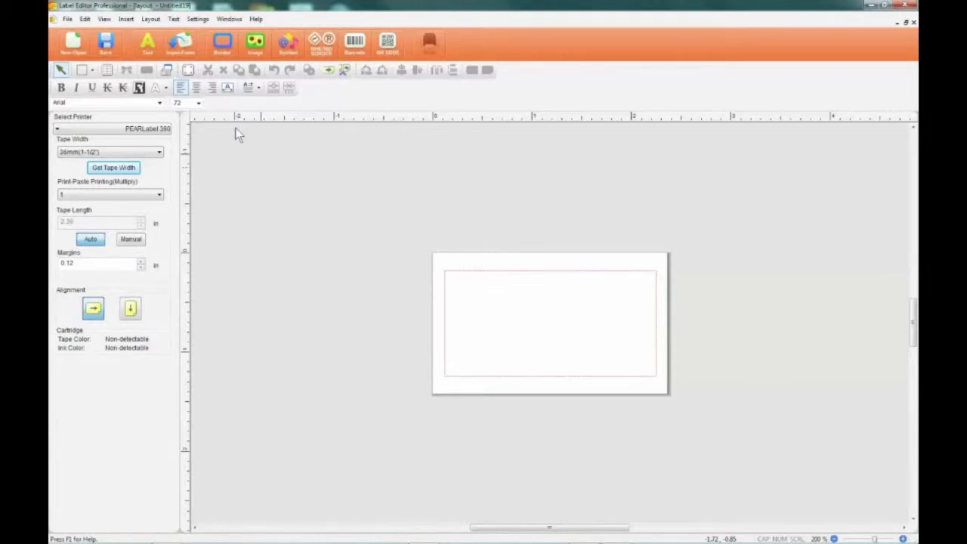
{"action": "left_click", "coordinate": [186, 53]}
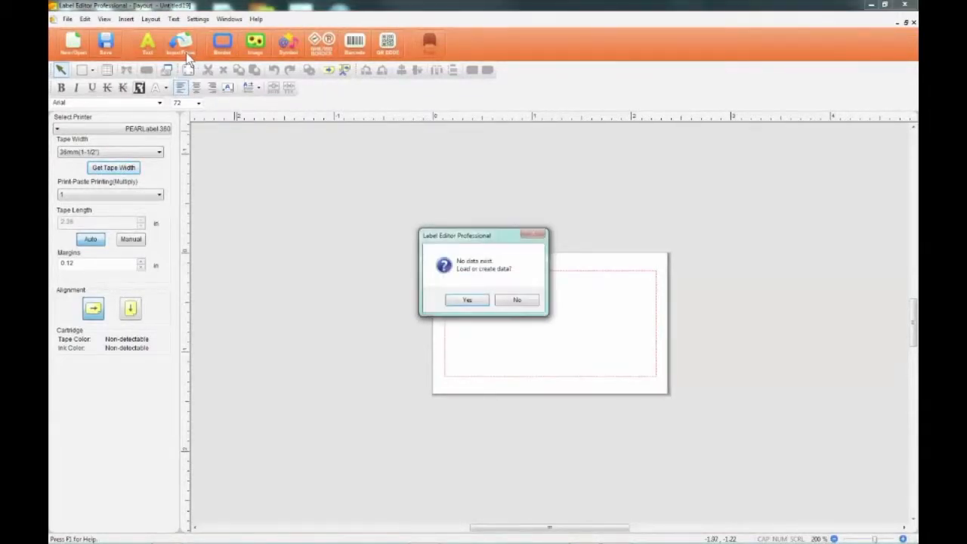
{"action": "left_click", "coordinate": [479, 298]}
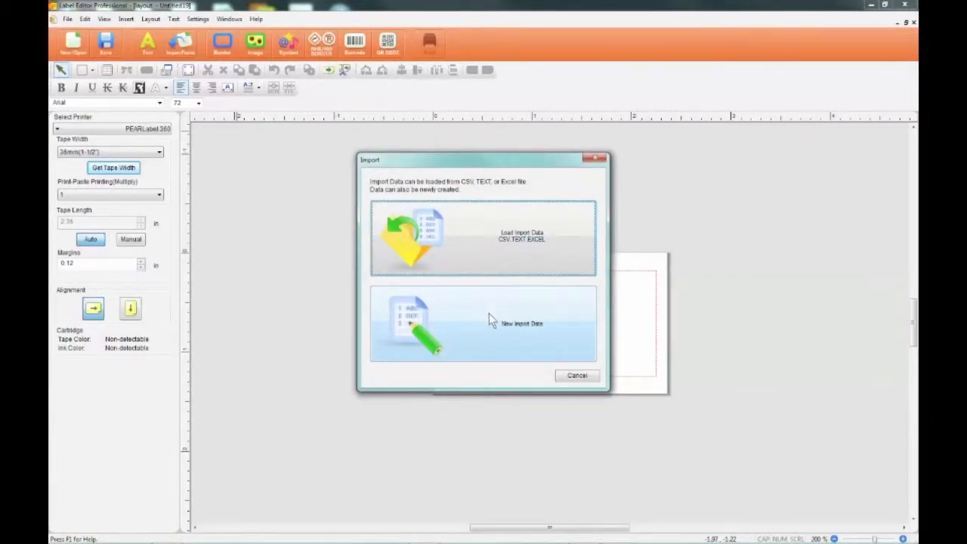
{"action": "left_click", "coordinate": [575, 376]}
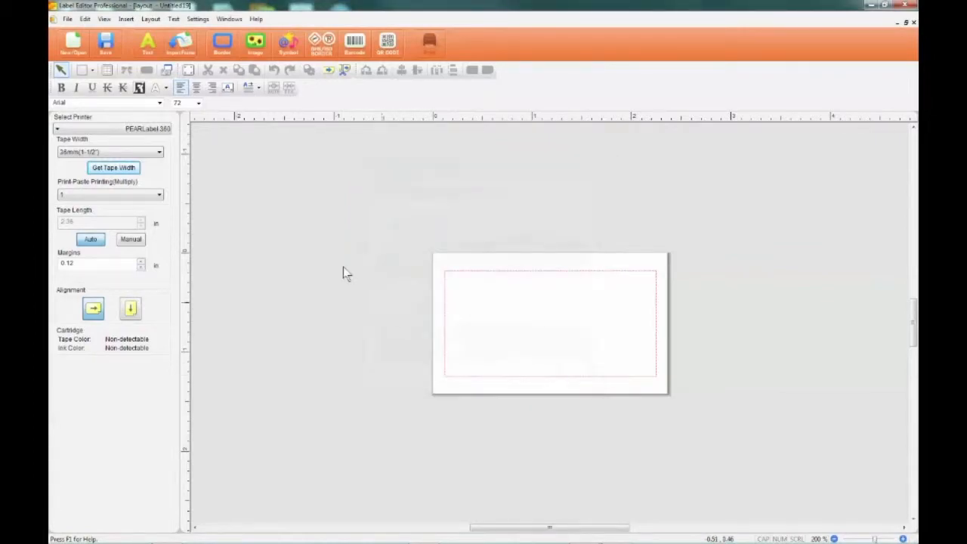
Load the Advanced MRO Example spreadsheet as import data for the current layout
{"action": "left_click", "coordinate": [69, 20]}
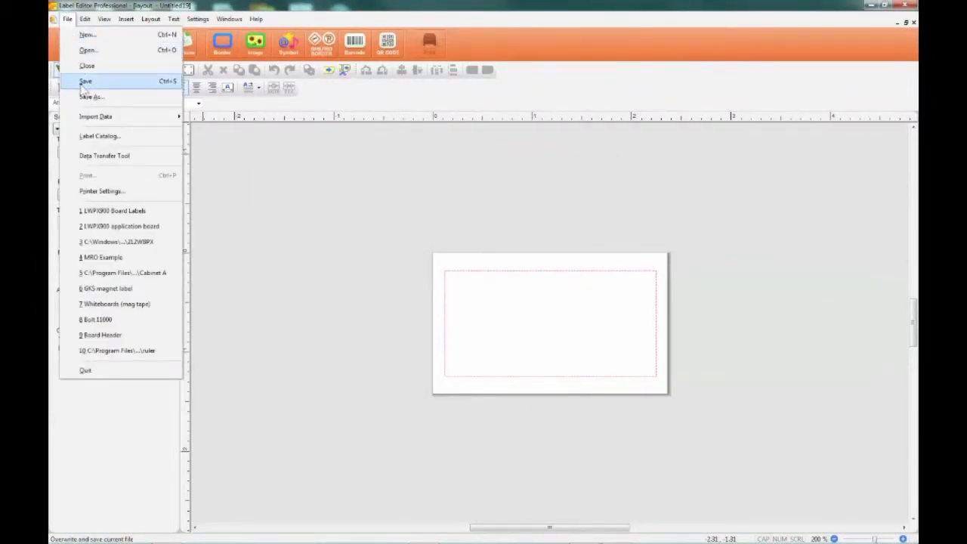
{"action": "mouse_move", "coordinate": [93, 121]}
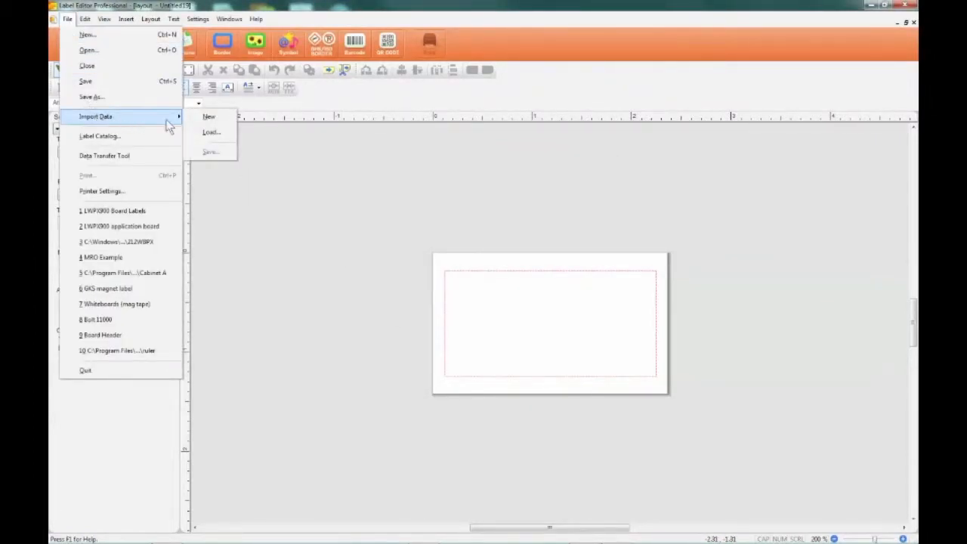
{"action": "left_click", "coordinate": [211, 133]}
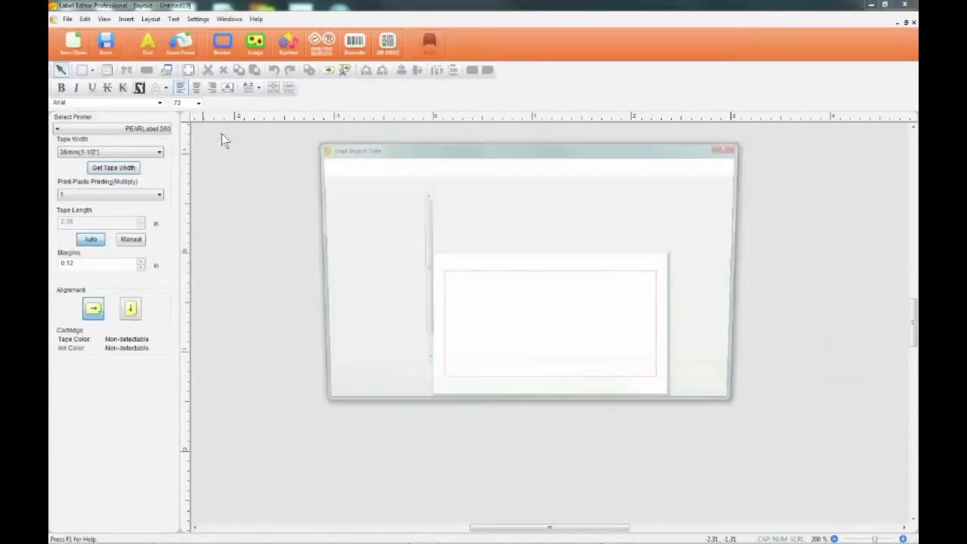
{"action": "double_click", "coordinate": [469, 210]}
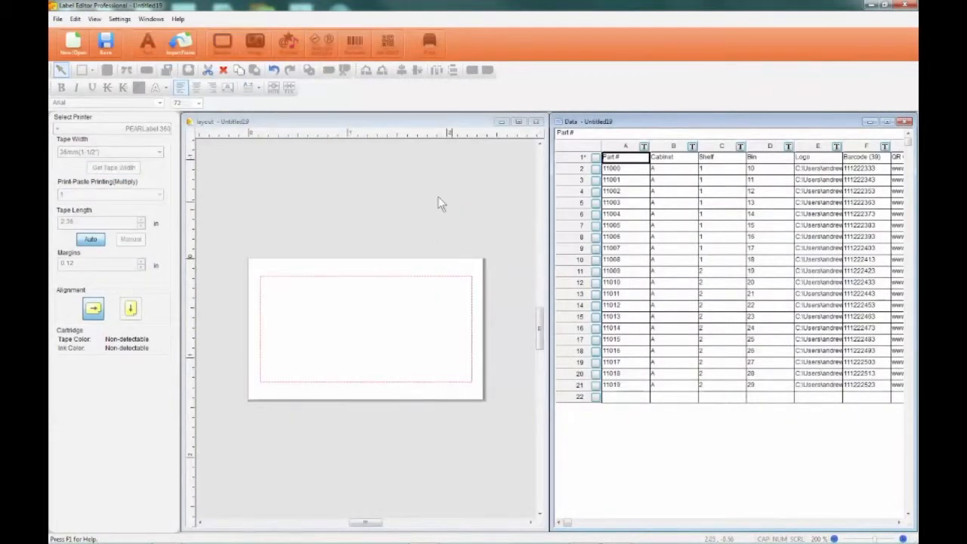
{"action": "left_click", "coordinate": [57, 20]}
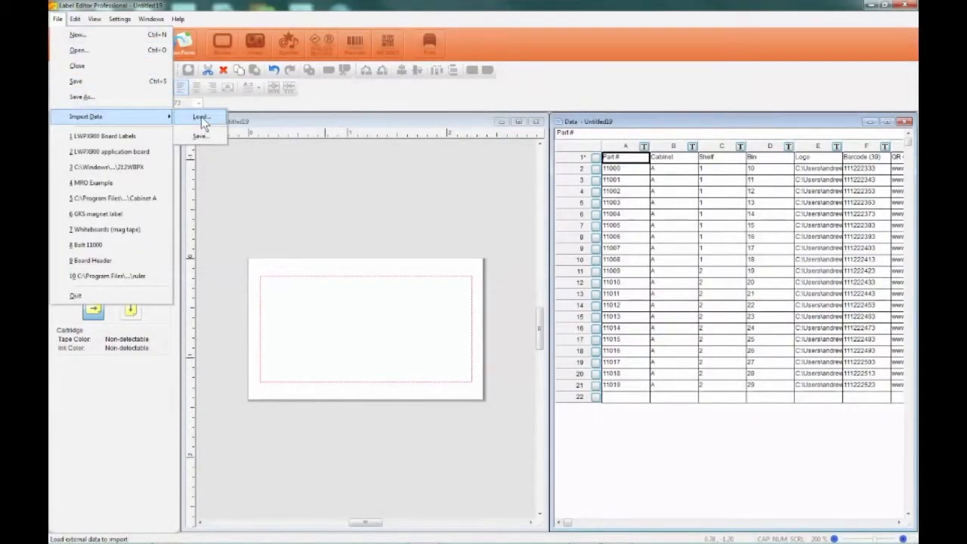
{"action": "left_click", "coordinate": [201, 118]}
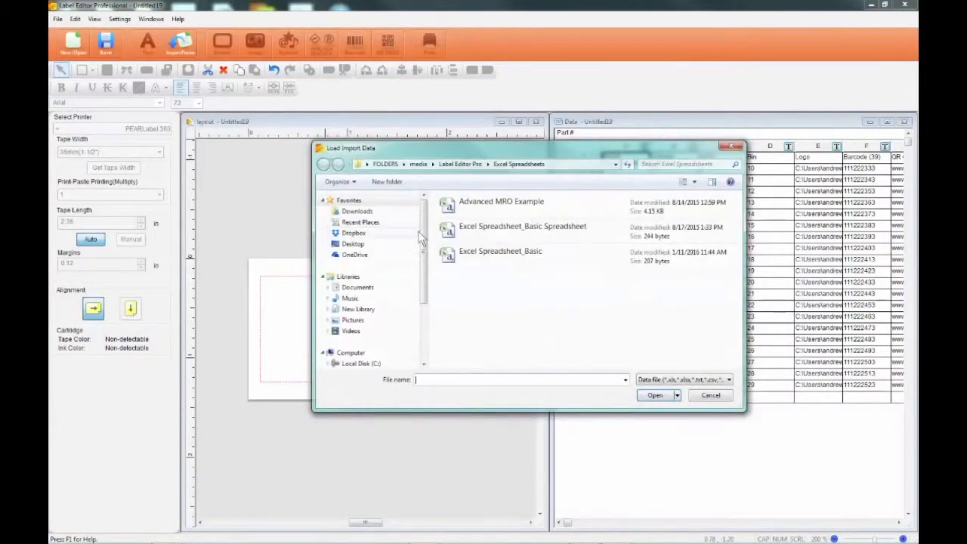
{"action": "double_click", "coordinate": [477, 253]}
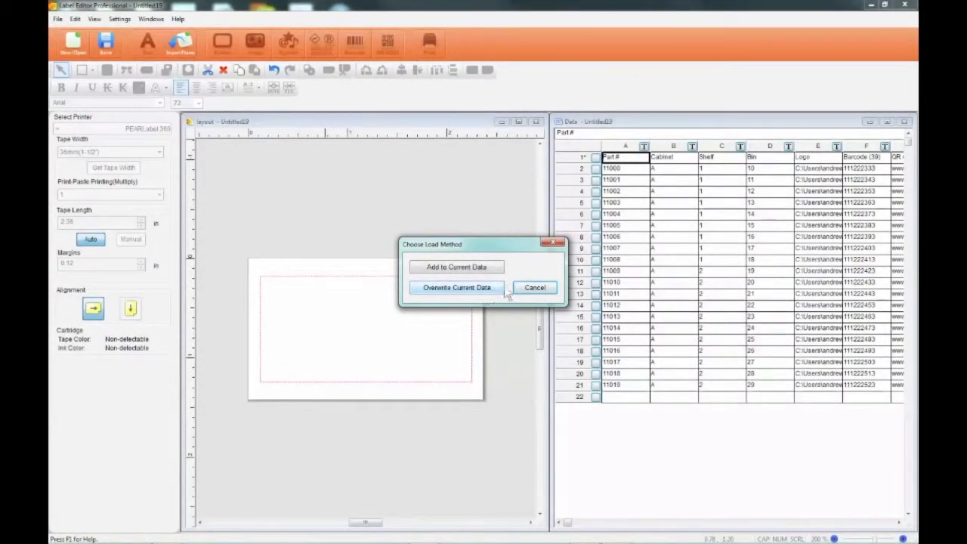
{"action": "left_click", "coordinate": [532, 291]}
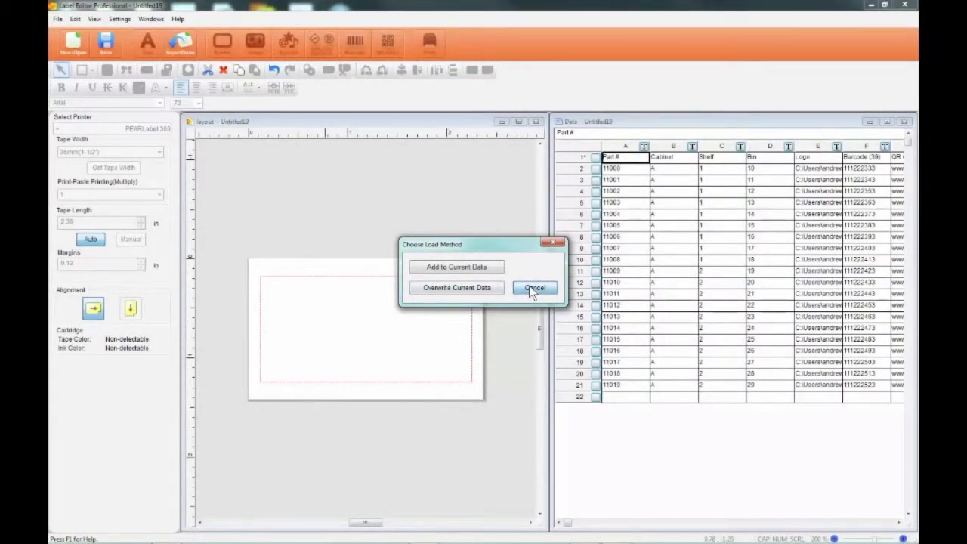
{"action": "left_click", "coordinate": [532, 292]}
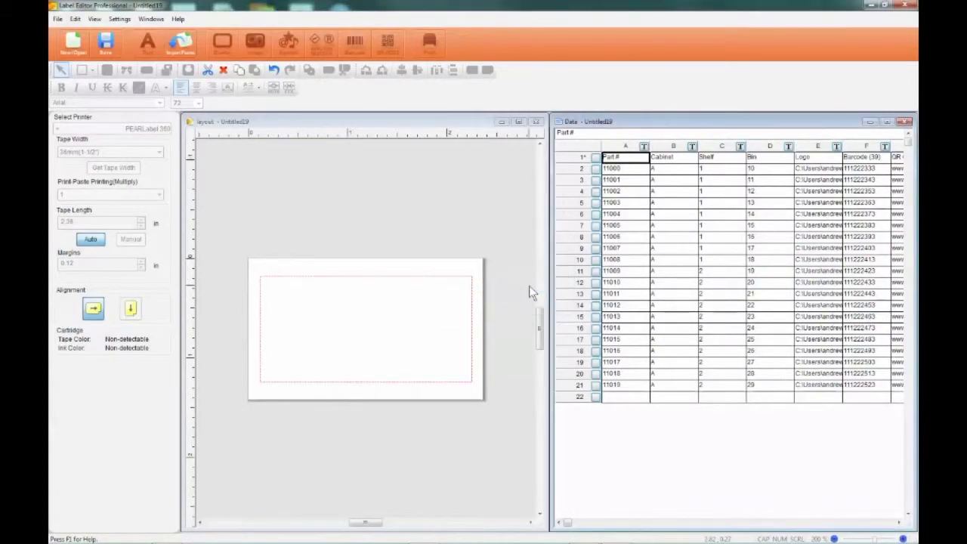
Create a new horizontal-text import label with new, empty import data, discarding the changes to Untitled19
{"action": "left_click", "coordinate": [73, 49]}
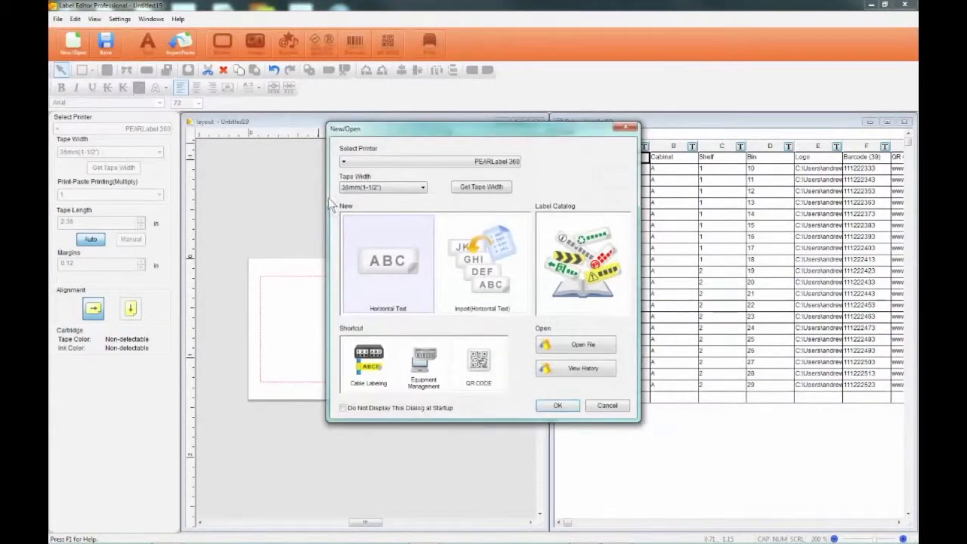
{"action": "left_click", "coordinate": [465, 261]}
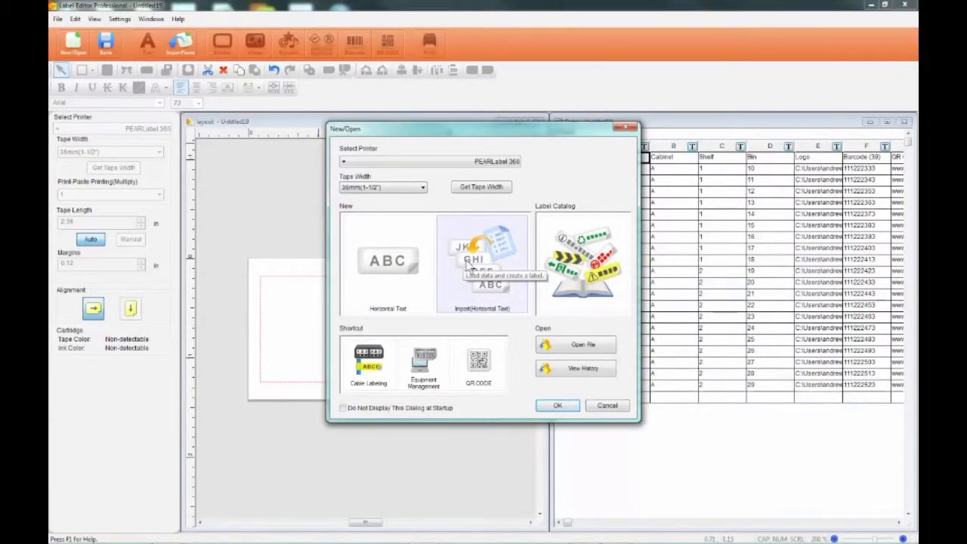
{"action": "left_click", "coordinate": [557, 406]}
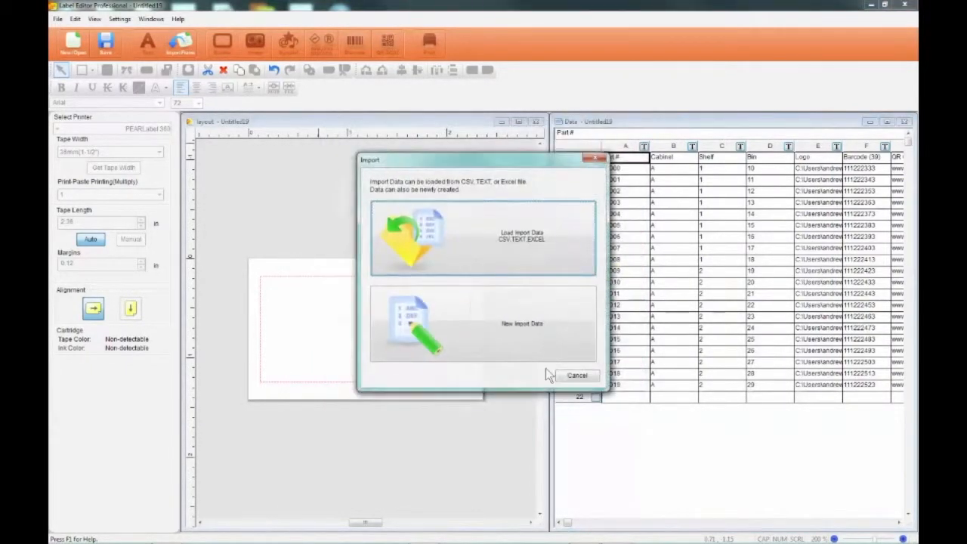
{"action": "left_click", "coordinate": [521, 326]}
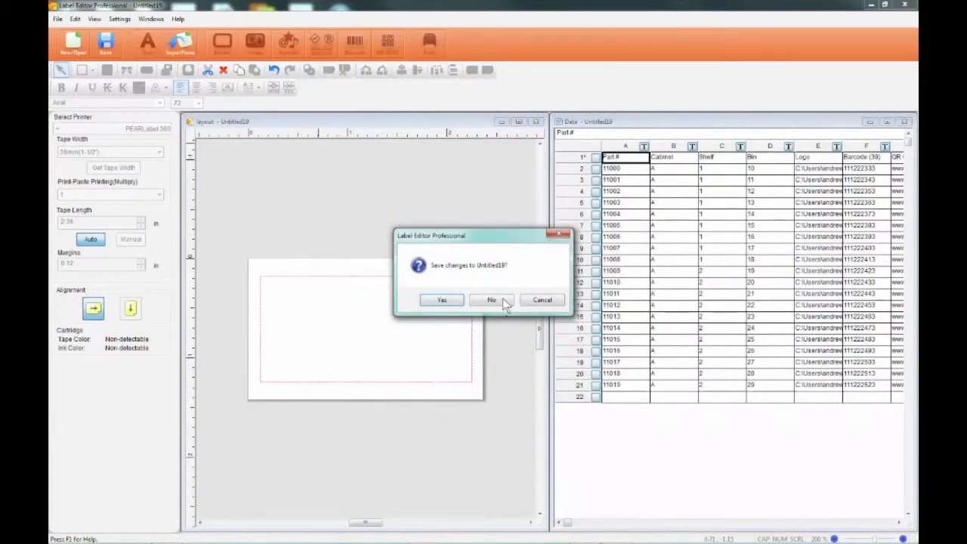
{"action": "left_click", "coordinate": [502, 298]}
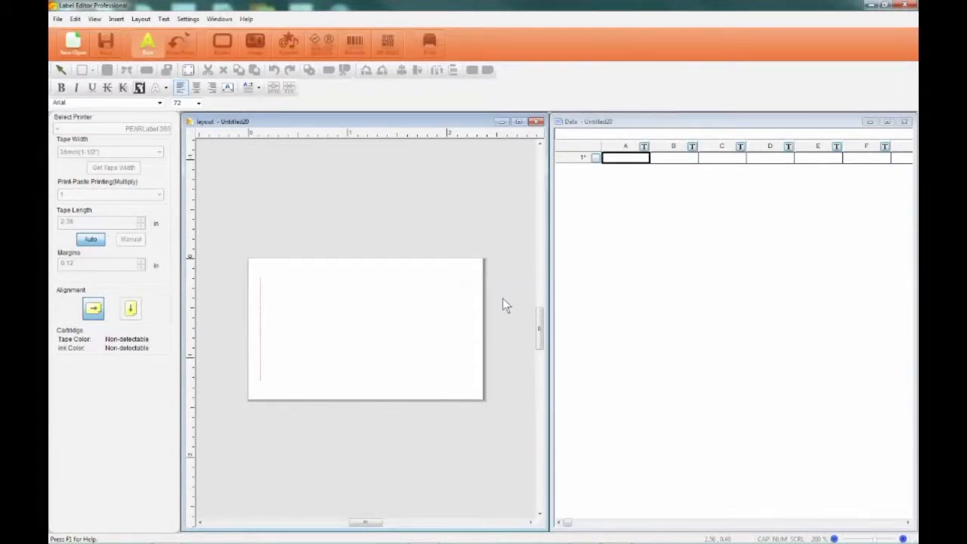
Fill cells A1 to D1 of the data sheet with aaaaa, bbbbb, ccccc and ddddd
{"action": "left_click", "coordinate": [619, 161]}
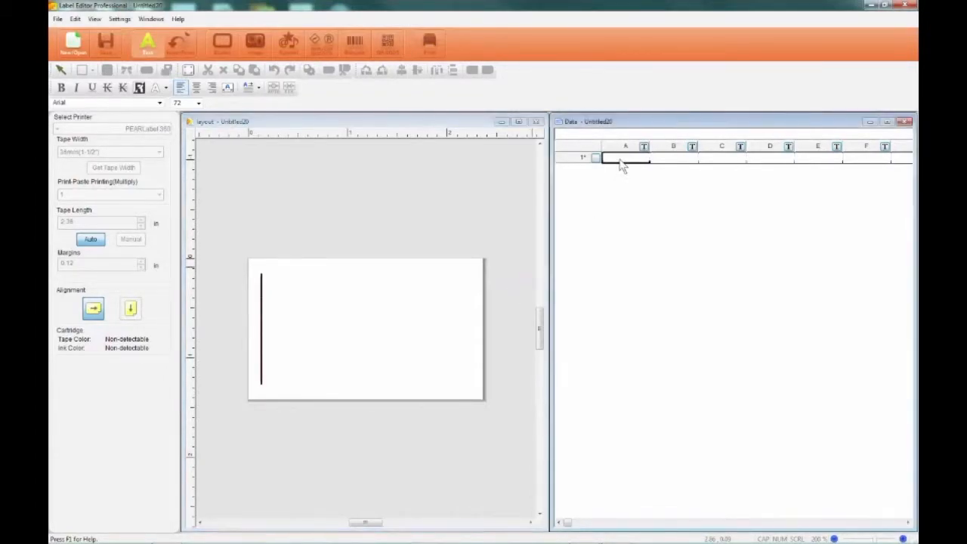
{"action": "type", "text": "aaaaa"}
{"action": "left_click", "coordinate": [654, 174]}
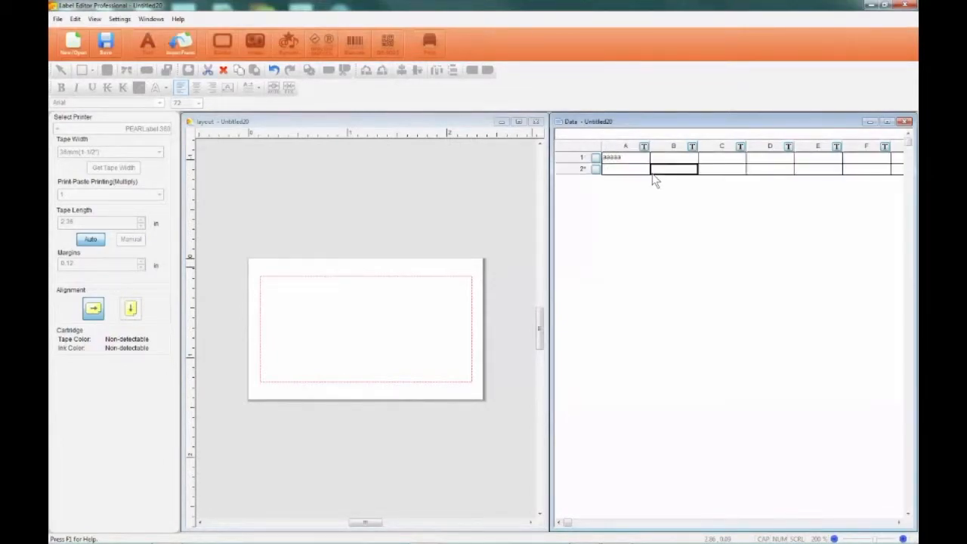
{"action": "double_click", "coordinate": [662, 159]}
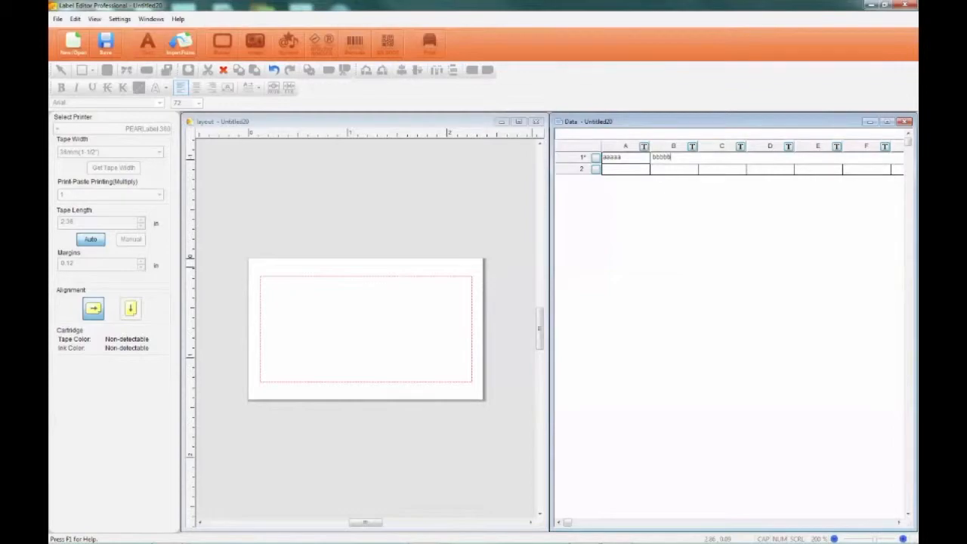
{"action": "left_click", "coordinate": [714, 157]}
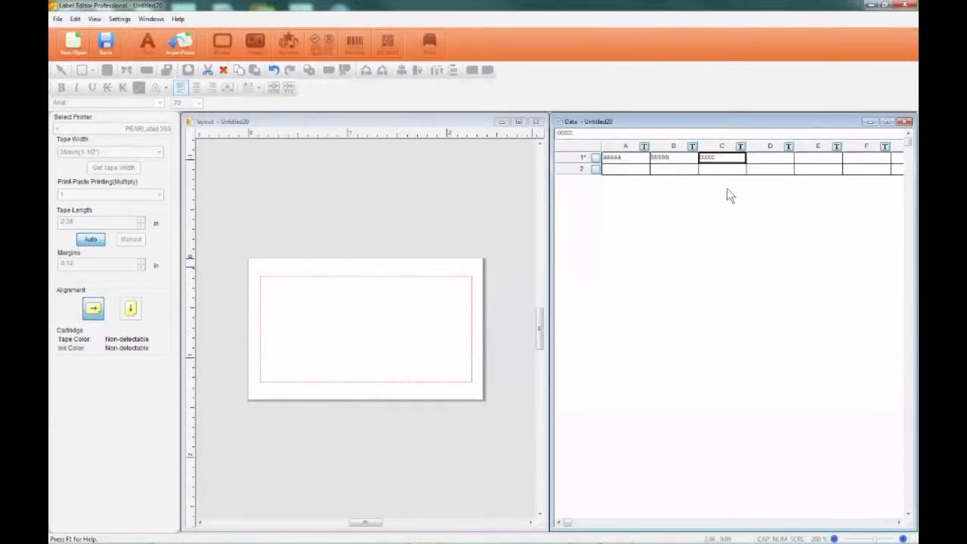
{"action": "left_click", "coordinate": [758, 162]}
{"action": "type", "text": "ddddd"}
Enter 1111, cccccc and 1111111 in cells A2 to C2 and replace the content of B1 with 22222
{"action": "left_click", "coordinate": [631, 171]}
{"action": "type", "text": "1111"}
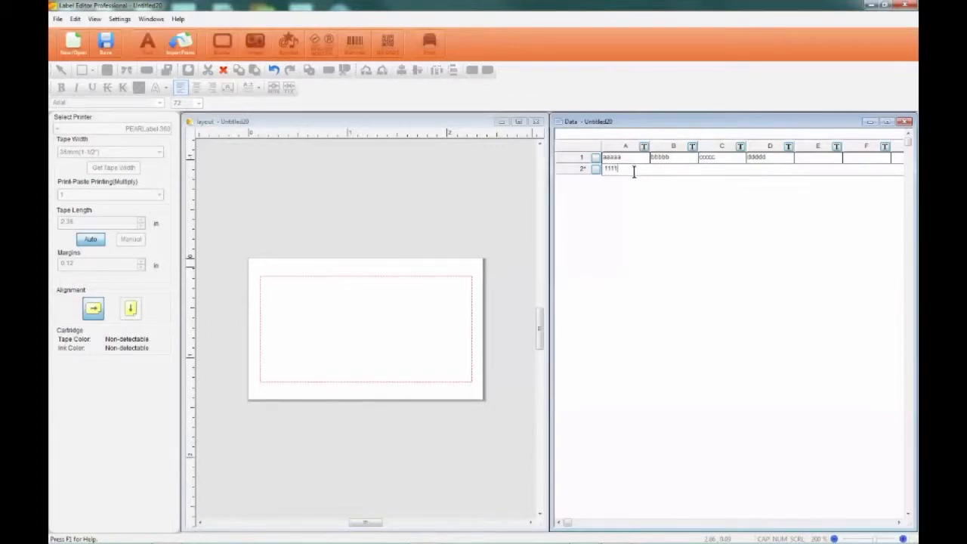
{"action": "double_click", "coordinate": [673, 156]}
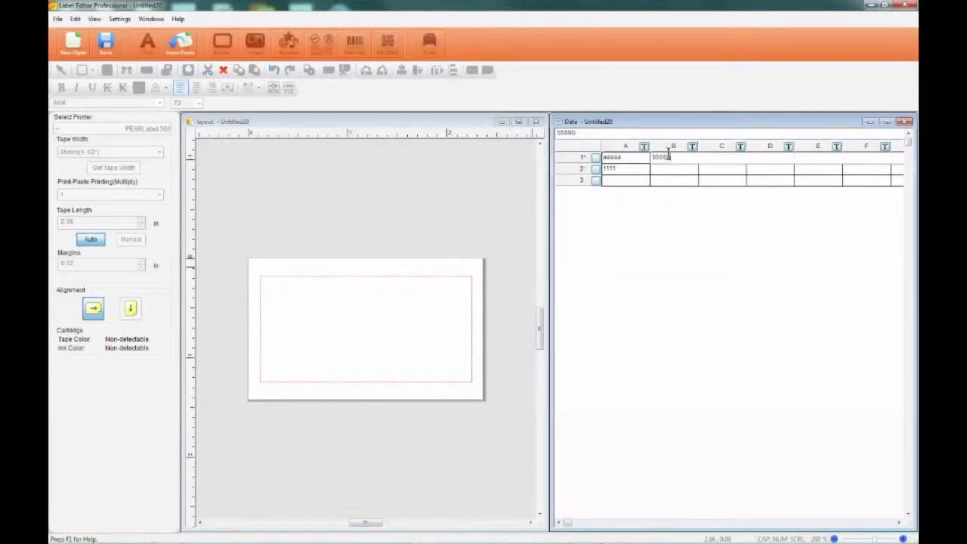
{"action": "left_click_drag", "start_coordinate": [672, 156], "coordinate": [648, 157]}
{"action": "type", "text": "22222"}
{"action": "key", "text": "Return"}
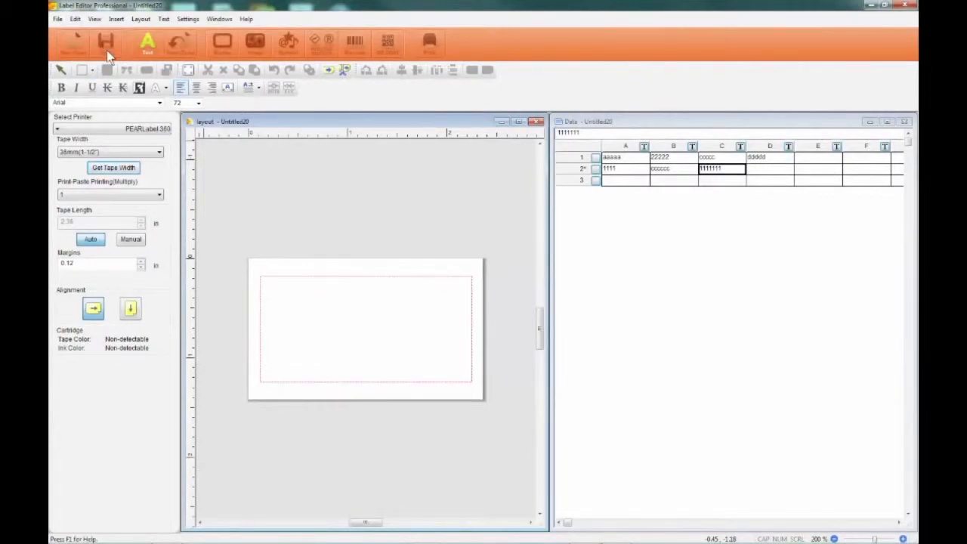
{"action": "left_click", "coordinate": [94, 70]}
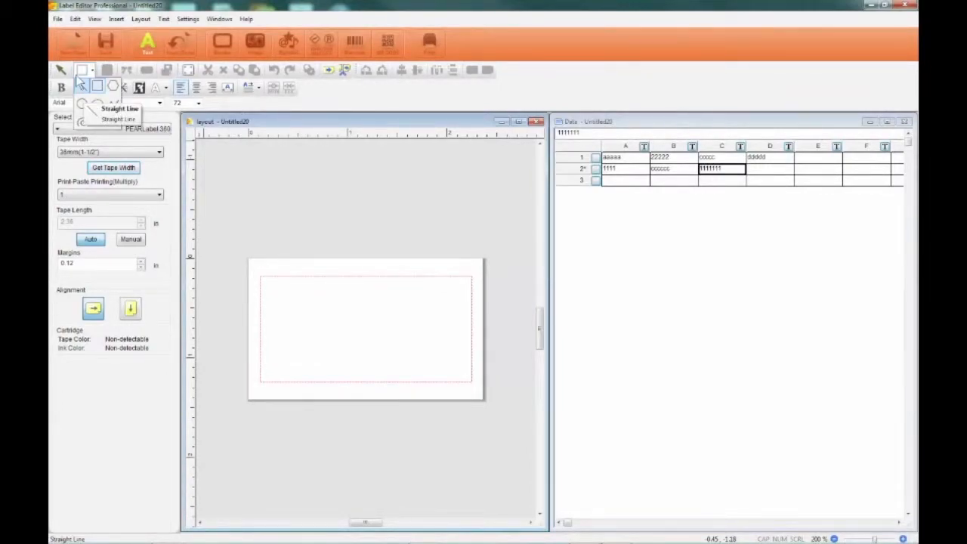
{"action": "left_click", "coordinate": [61, 69]}
{"action": "left_click", "coordinate": [107, 69]}
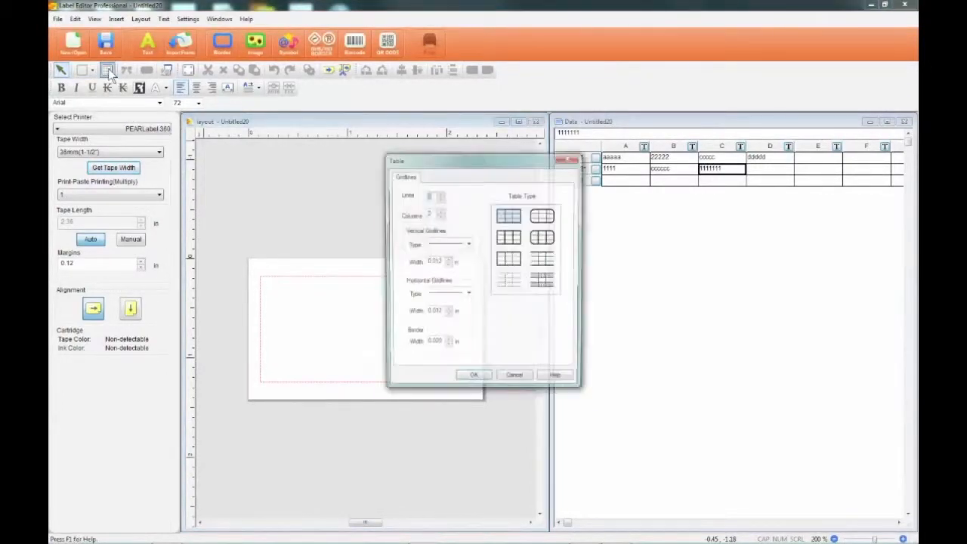
{"action": "left_click", "coordinate": [516, 380]}
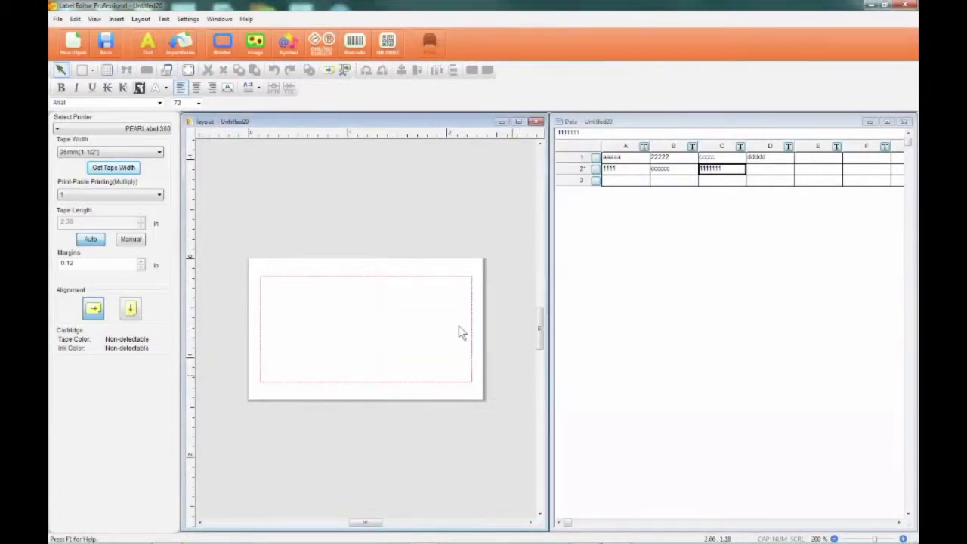
{"action": "left_click", "coordinate": [148, 48]}
{"action": "left_click", "coordinate": [272, 198]}
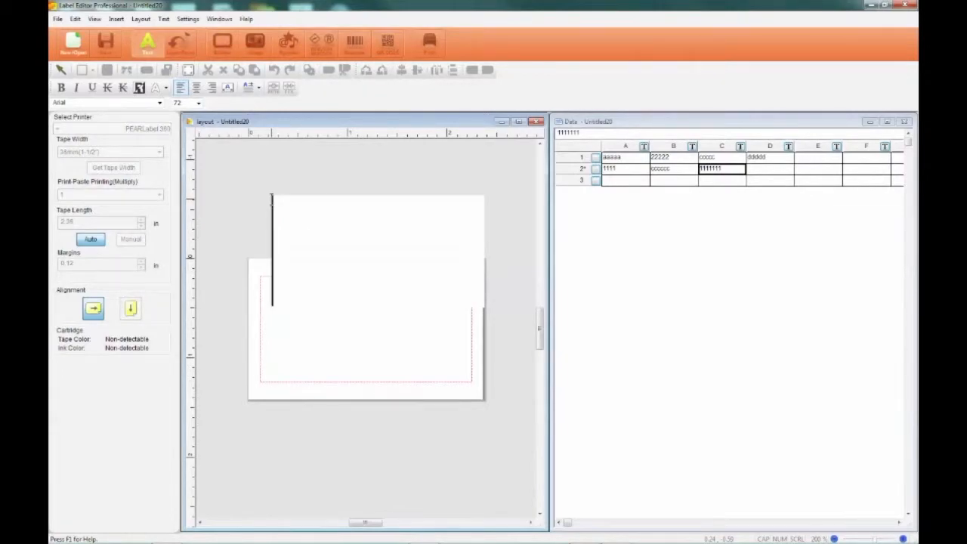
{"action": "type", "text": "asd"}
{"action": "key", "text": "BackSpace"}
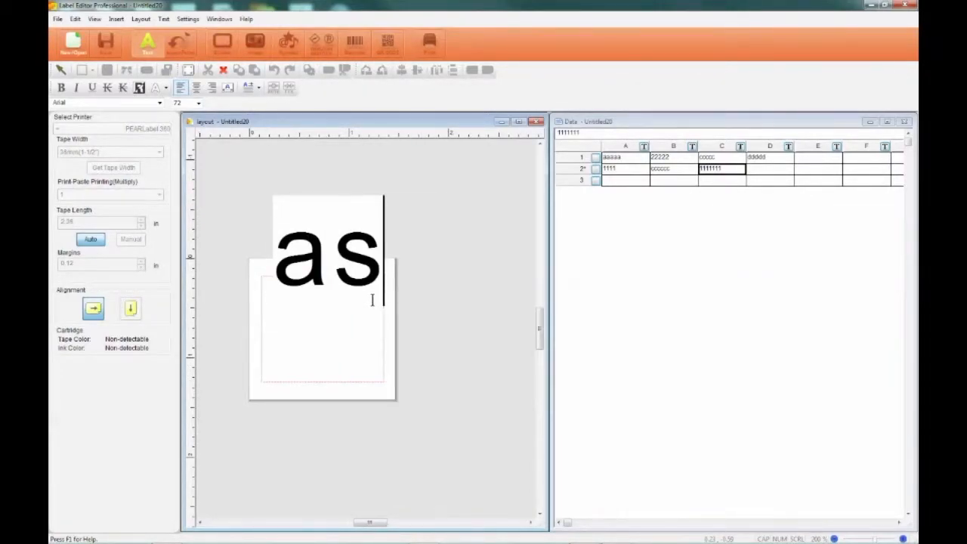
{"action": "key", "text": "BackSpace"}
{"action": "key", "text": "BackSpace"}
{"action": "left_click", "coordinate": [362, 224]}
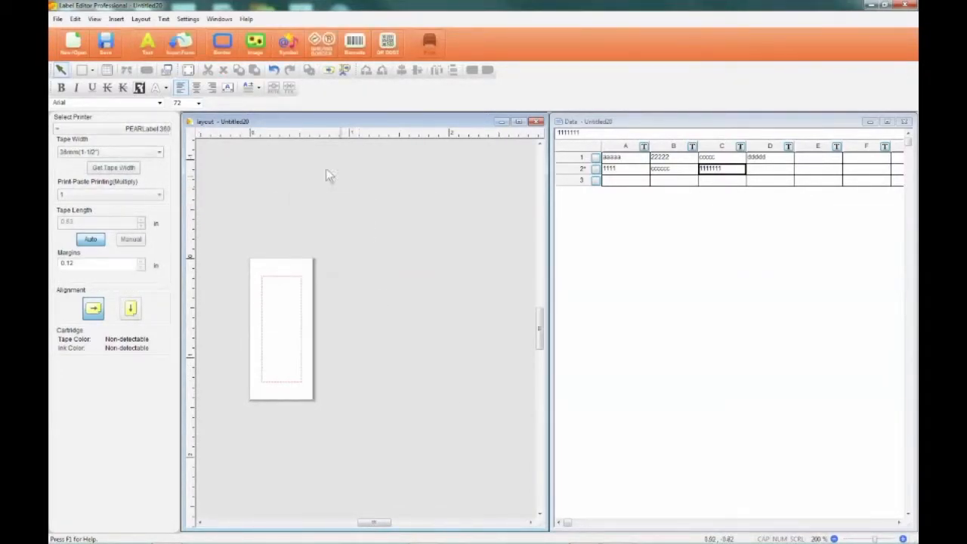
Look through the available border designs and the image files in the Epson logo folder without inserting any
{"action": "left_click", "coordinate": [222, 49]}
{"action": "left_click_drag", "start_coordinate": [553, 218], "coordinate": [555, 244]}
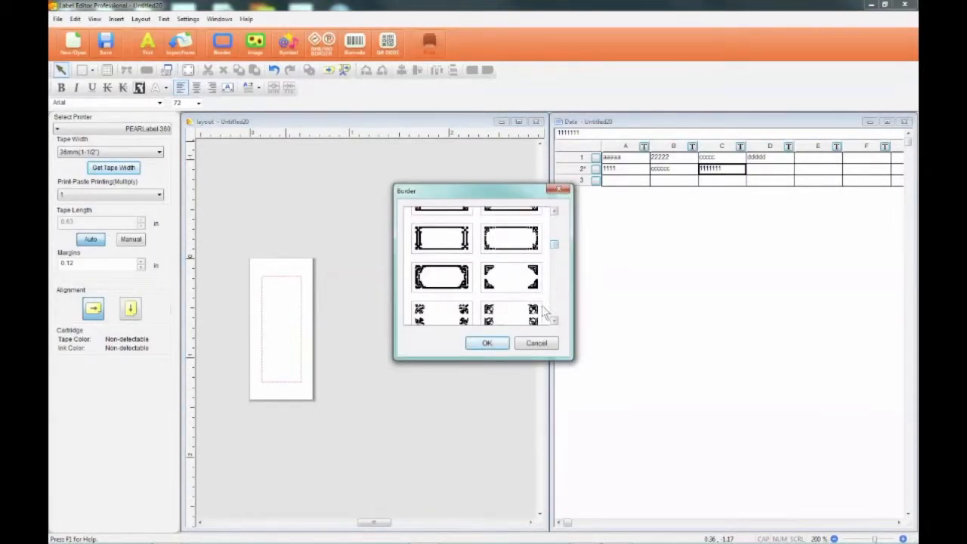
{"action": "left_click", "coordinate": [518, 346]}
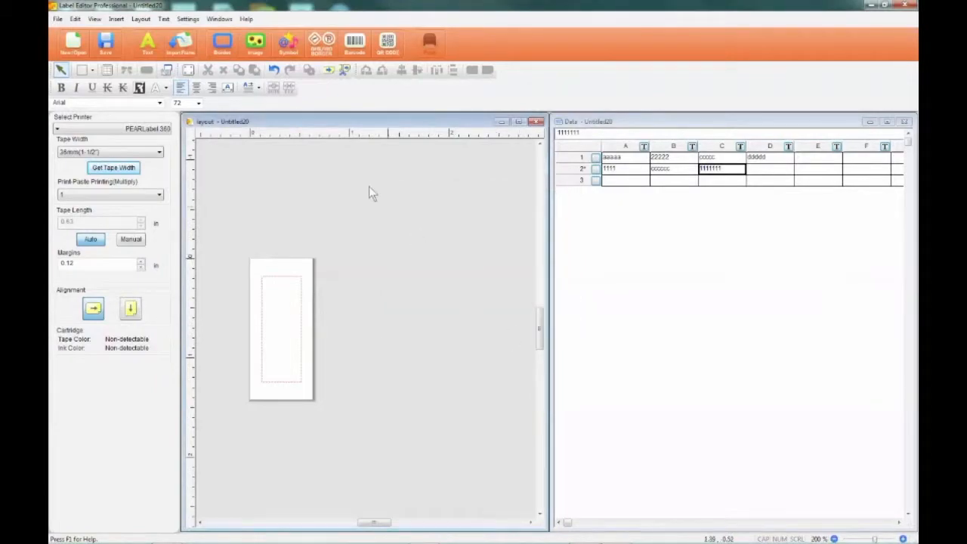
{"action": "left_click", "coordinate": [251, 46]}
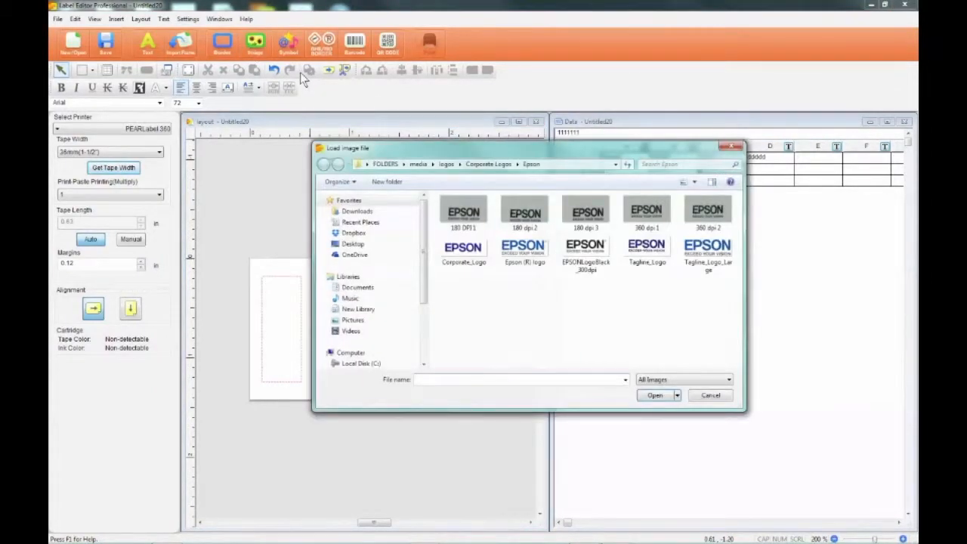
{"action": "left_click", "coordinate": [729, 147]}
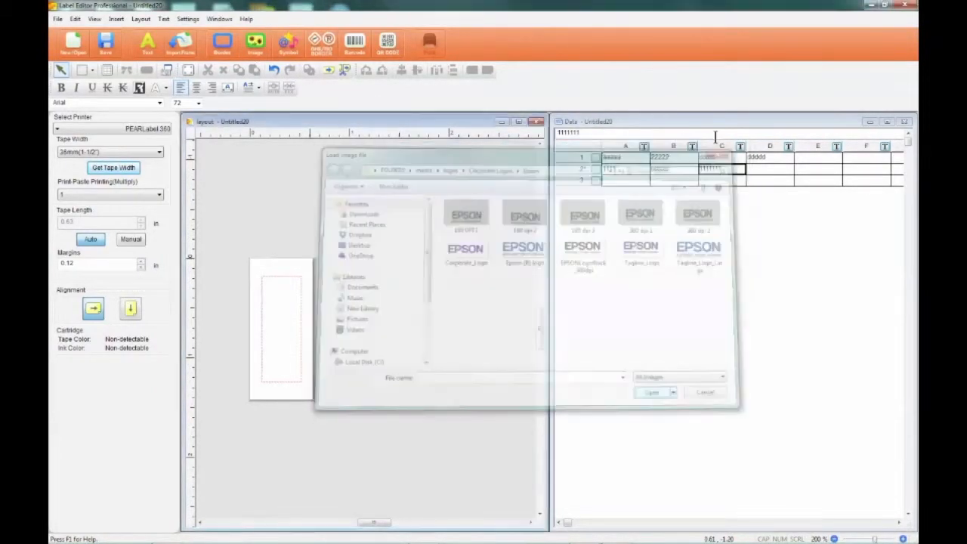
Browse the symbol categories Abbreviation, ANSI, Arrows, Audio Visual and DataCenter without inserting a symbol
{"action": "left_click", "coordinate": [287, 47]}
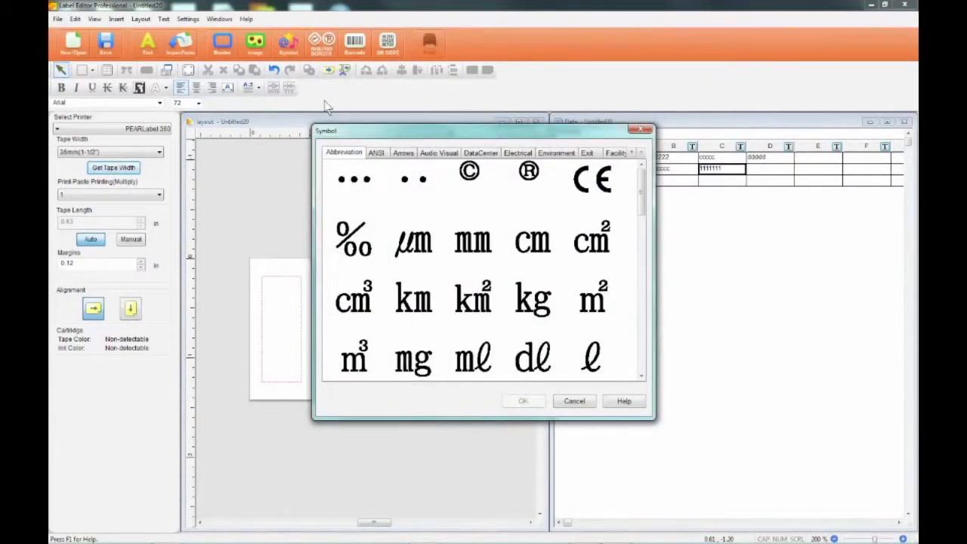
{"action": "left_click", "coordinate": [382, 152]}
{"action": "left_click", "coordinate": [404, 153]}
{"action": "left_click", "coordinate": [433, 155]}
{"action": "left_click", "coordinate": [477, 156]}
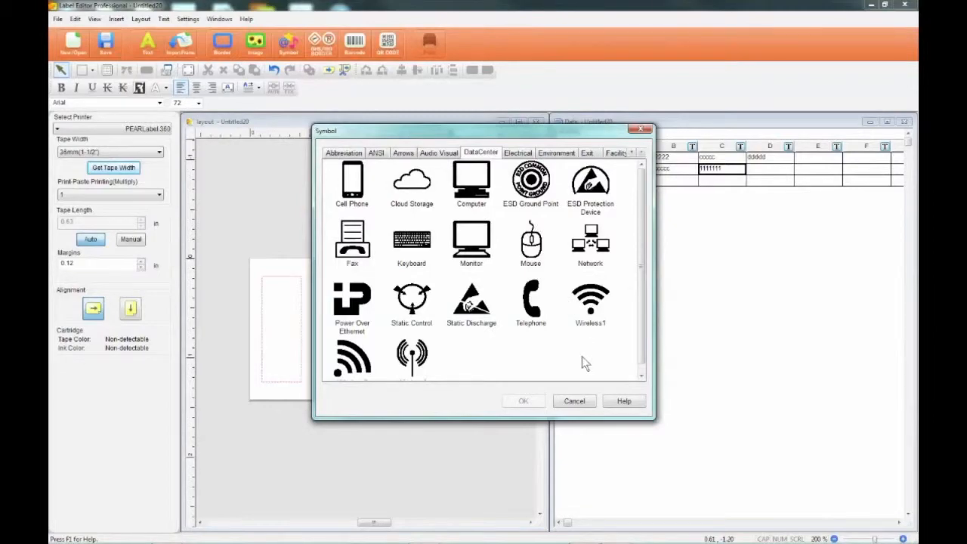
{"action": "left_click", "coordinate": [592, 402]}
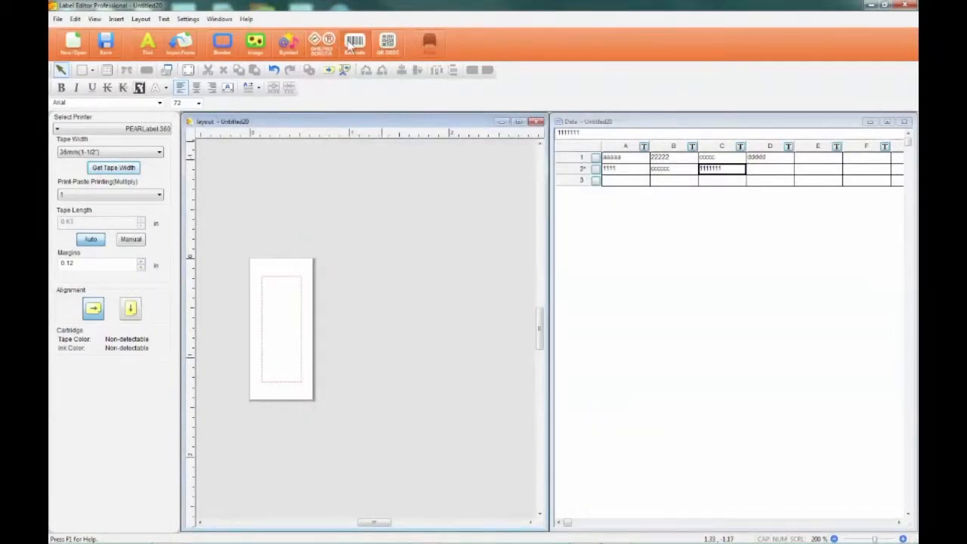
Look through the list of barcode types in the barcode settings without creating a barcode
{"action": "left_click", "coordinate": [354, 43]}
{"action": "scroll", "coordinate": [463, 230], "scroll_direction": "down", "scroll_amount": 5}
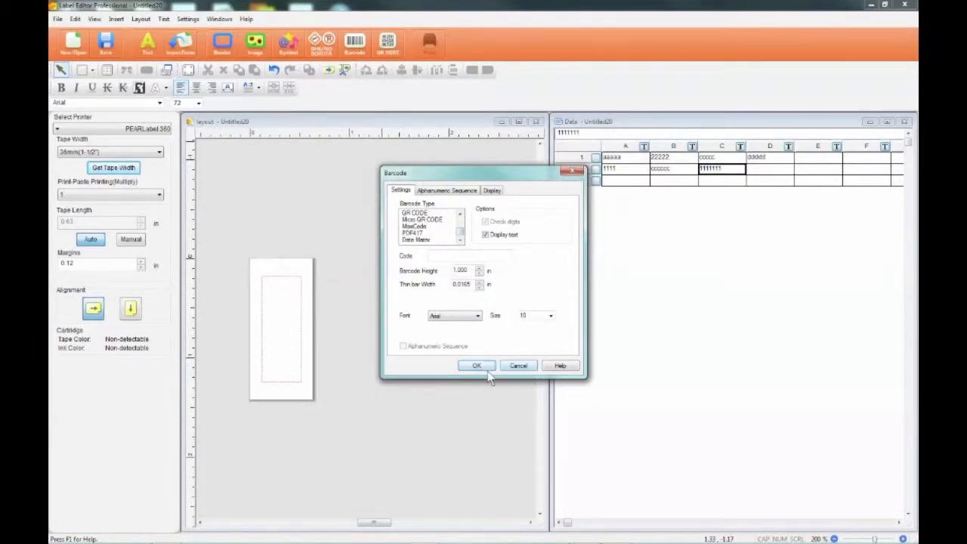
{"action": "left_click", "coordinate": [517, 366]}
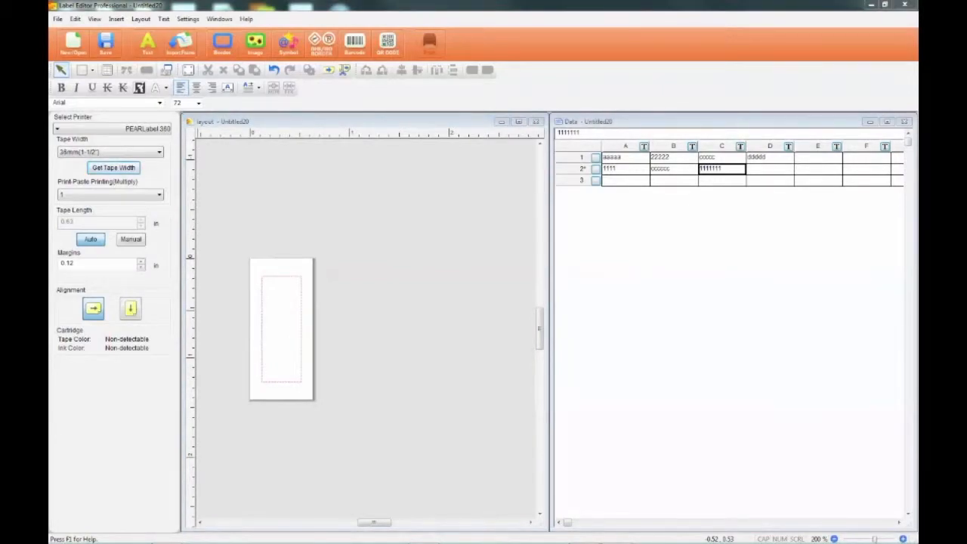
Insert the Corporate_Logo image and shrink it to fit in the upper part of the label's printable area
{"action": "left_click", "coordinate": [254, 45]}
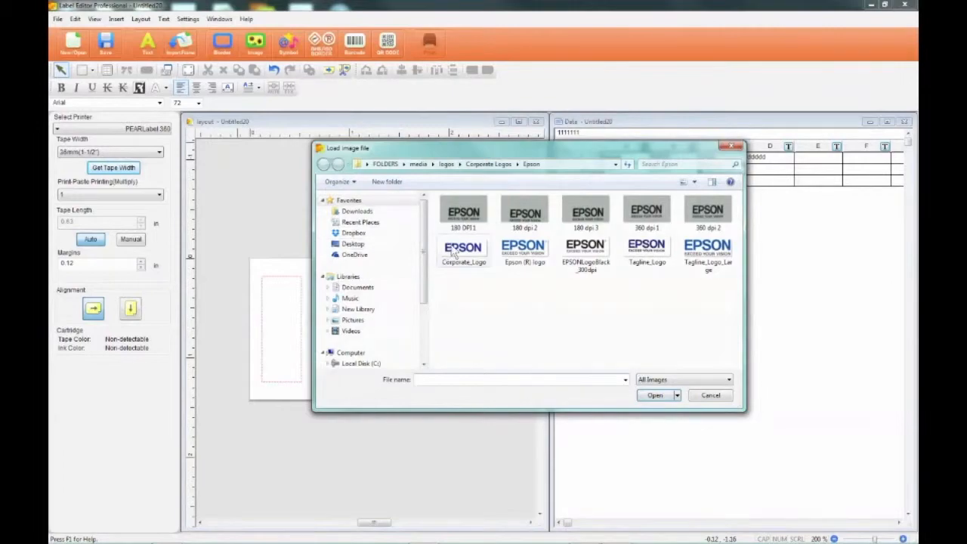
{"action": "double_click", "coordinate": [451, 251]}
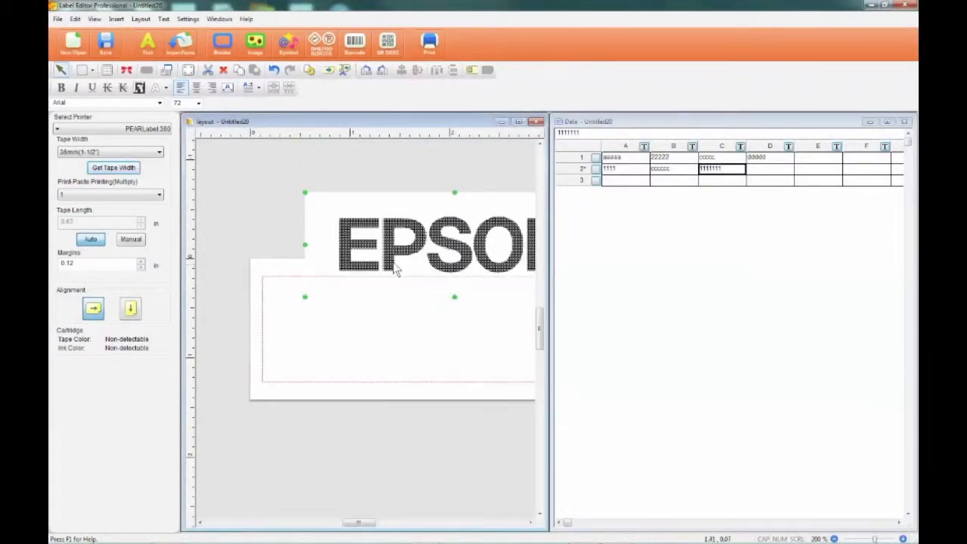
{"action": "left_click_drag", "start_coordinate": [254, 229], "coordinate": [438, 299]}
{"action": "left_click_drag", "start_coordinate": [455, 307], "coordinate": [285, 288]}
{"action": "left_click", "coordinate": [447, 313]}
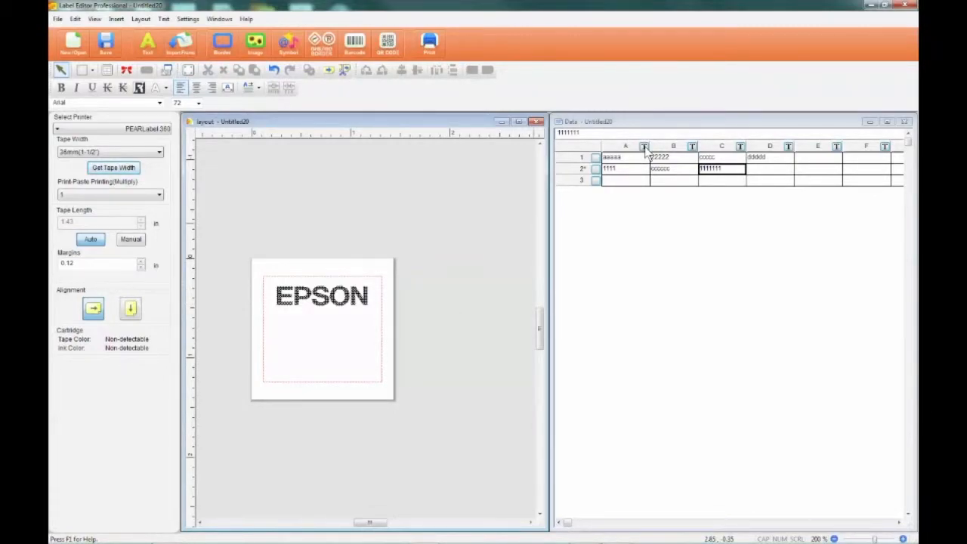
Place data columns A and B below each other under the logo and column D to their right on the label
{"action": "left_click_drag", "start_coordinate": [644, 148], "coordinate": [319, 316]}
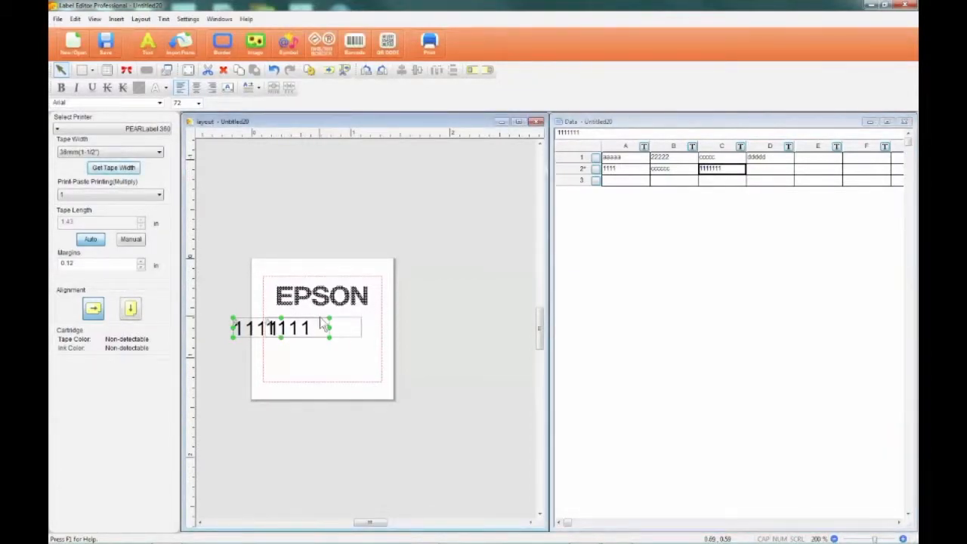
{"action": "left_click_drag", "start_coordinate": [691, 147], "coordinate": [335, 349]}
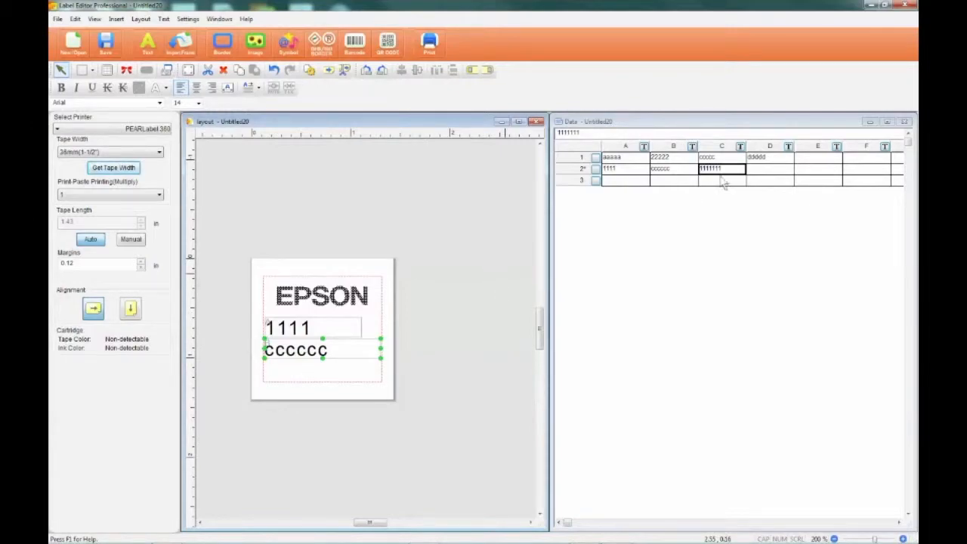
{"action": "left_click_drag", "start_coordinate": [703, 184], "coordinate": [422, 328]}
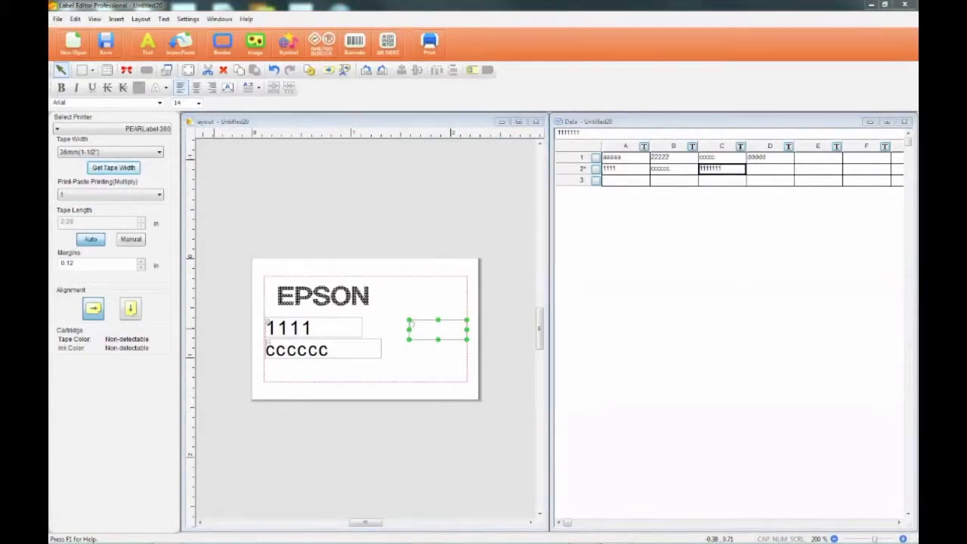
Set the column A field's font to Arial Black and its size to 8
{"action": "left_click", "coordinate": [302, 334]}
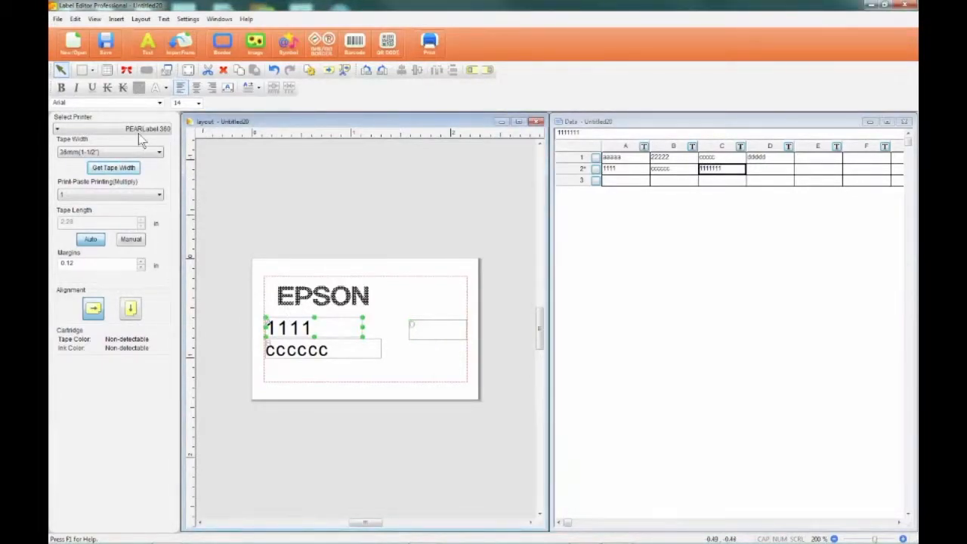
{"action": "left_click", "coordinate": [159, 103]}
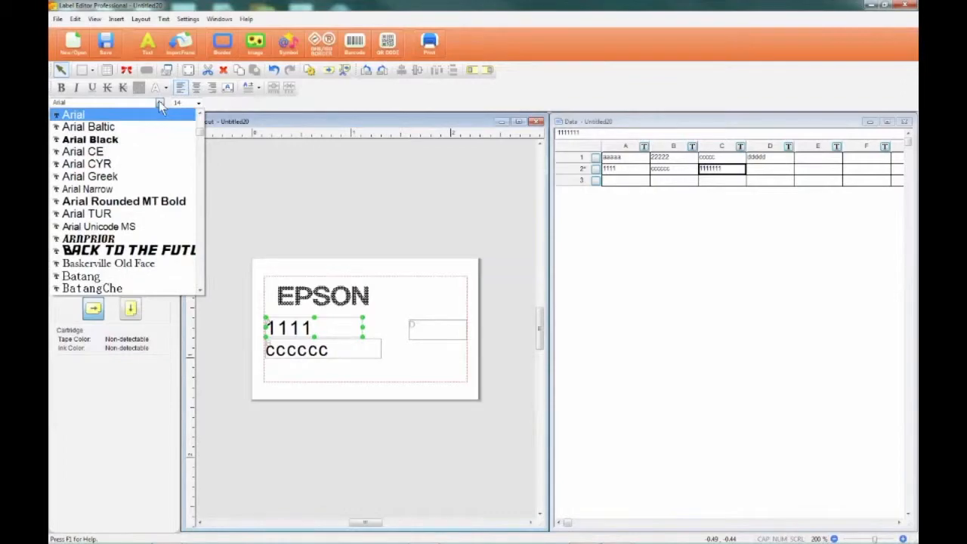
{"action": "left_click", "coordinate": [147, 141]}
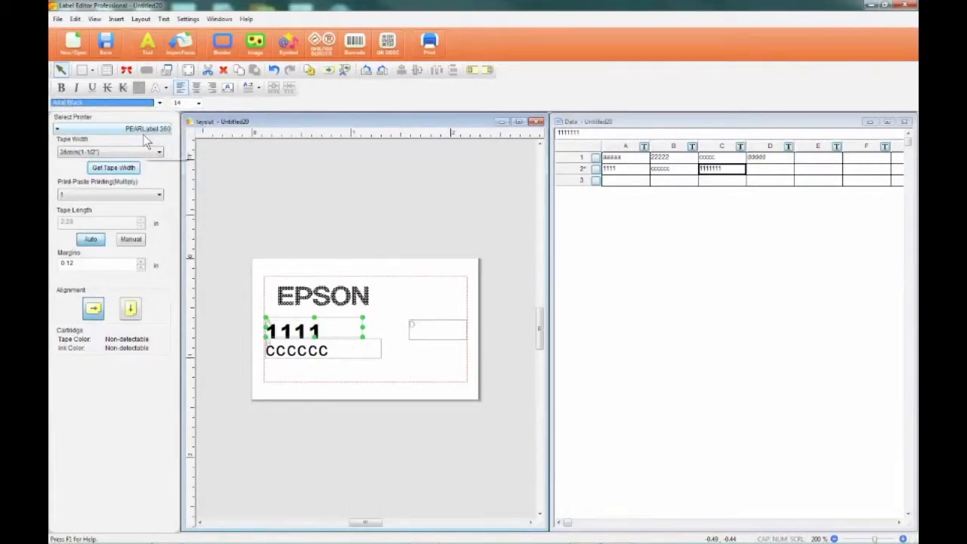
{"action": "left_click", "coordinate": [197, 103]}
{"action": "left_click", "coordinate": [195, 113]}
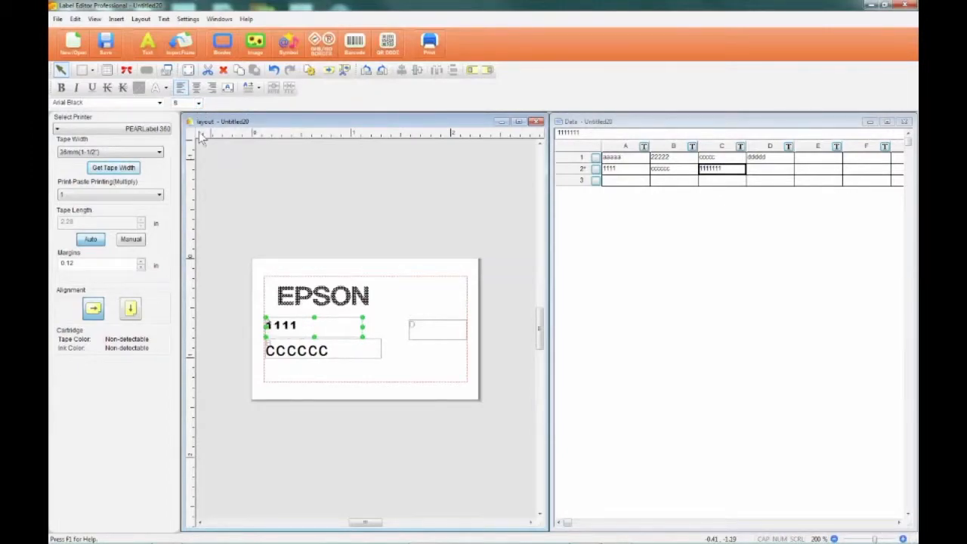
Center the text in the column B field and move the column D field slightly closer to the other fields
{"action": "left_click", "coordinate": [292, 357]}
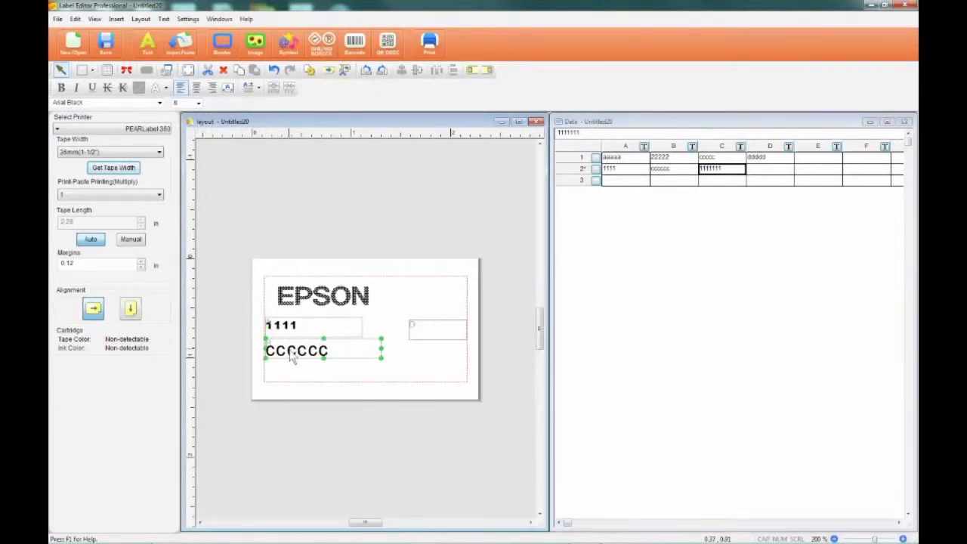
{"action": "left_click", "coordinate": [196, 88]}
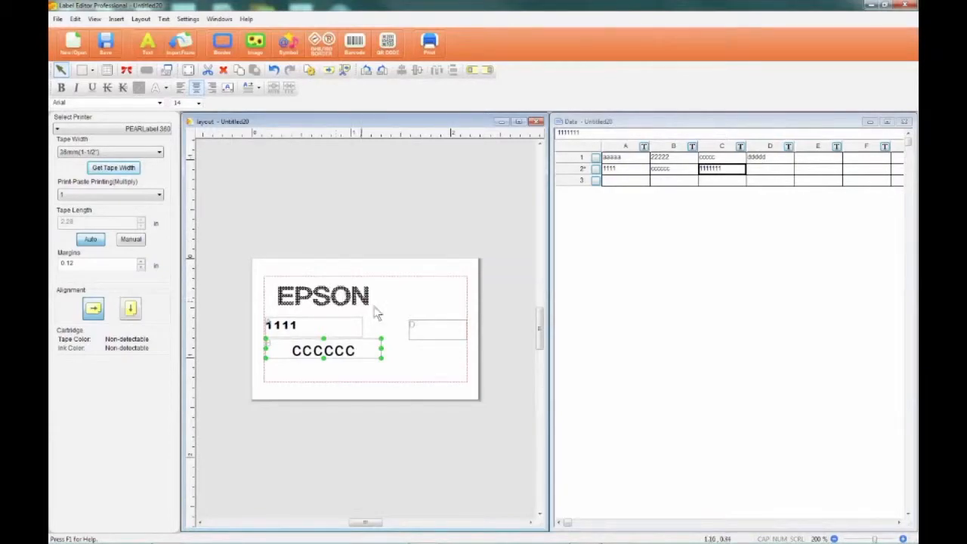
{"action": "left_click", "coordinate": [428, 336]}
{"action": "left_click_drag", "start_coordinate": [428, 332], "coordinate": [405, 330]}
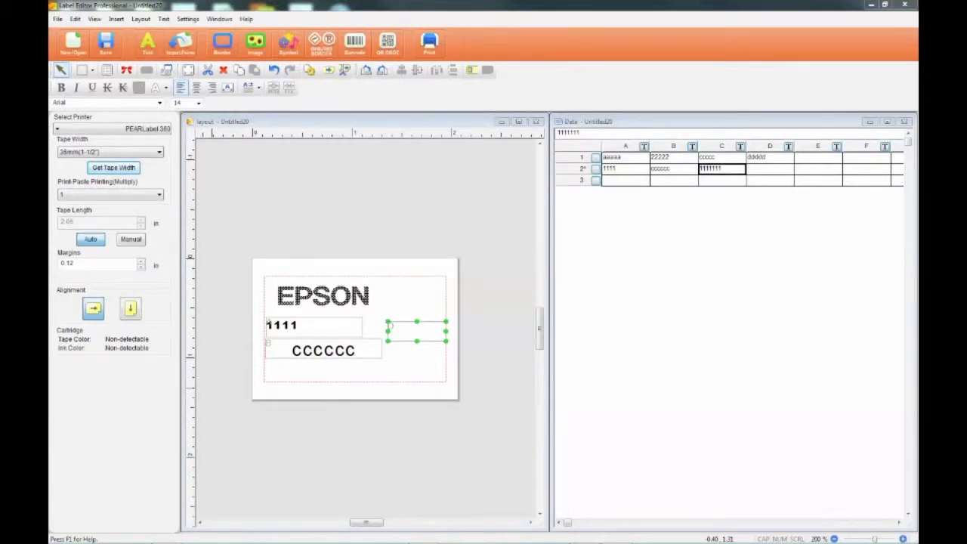
Review the attribute types offered for column A, including the barcode types, and keep it as Text
{"action": "left_click", "coordinate": [645, 146]}
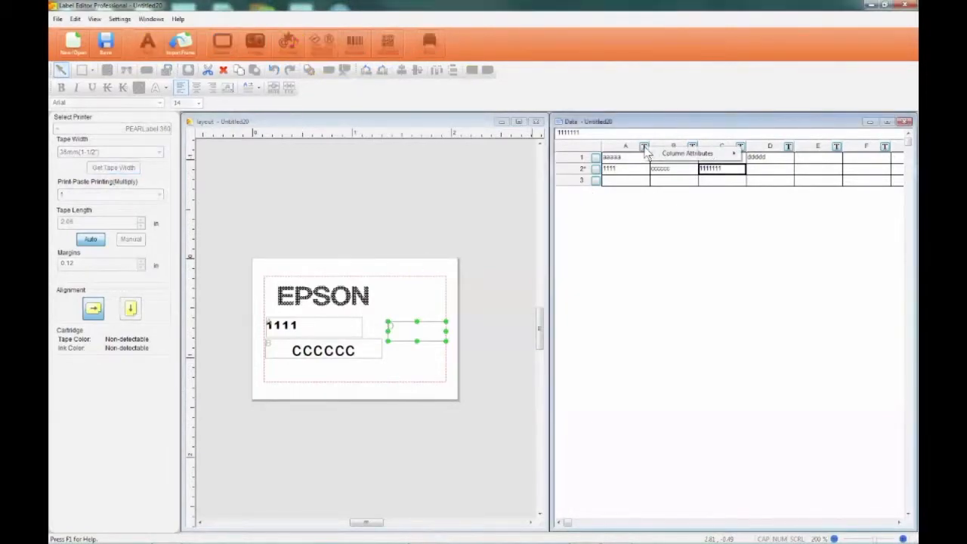
{"action": "mouse_move", "coordinate": [686, 155]}
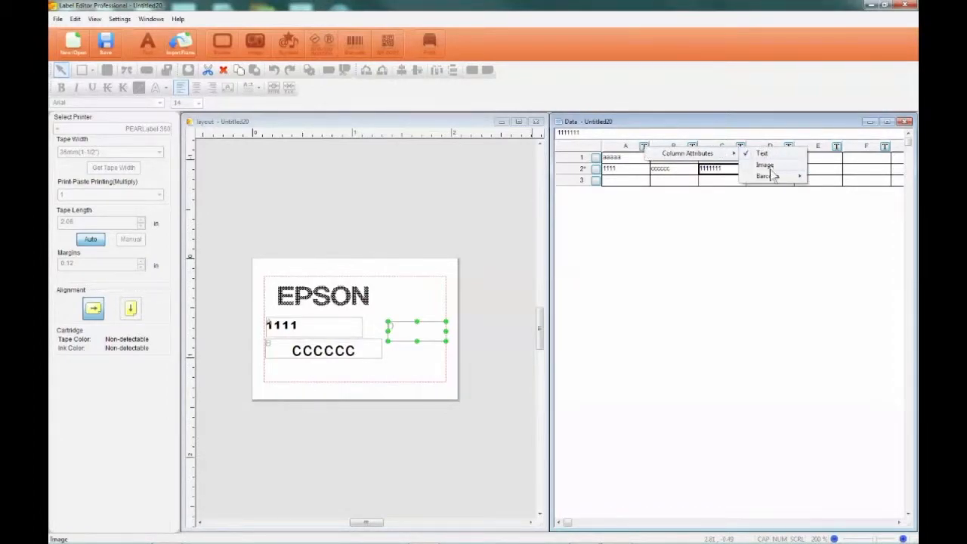
{"action": "mouse_move", "coordinate": [780, 180]}
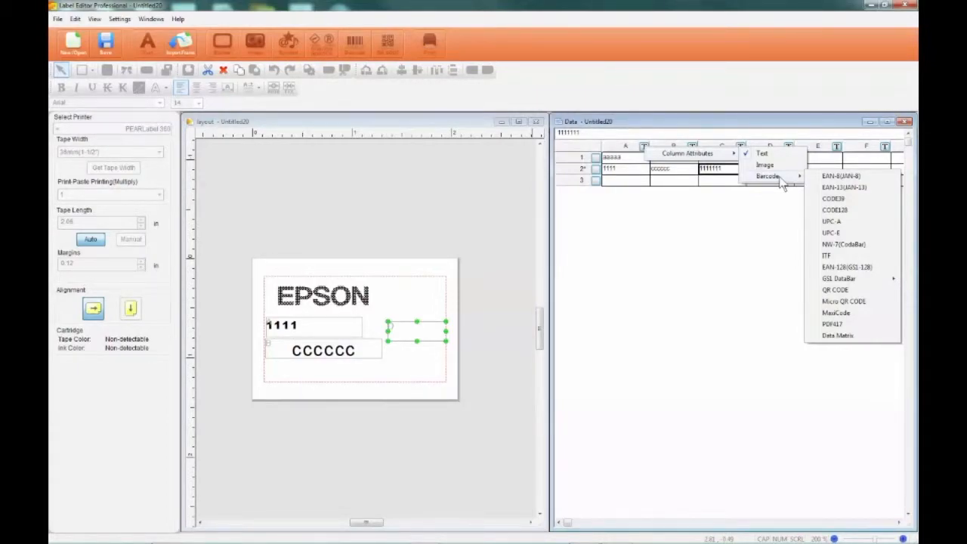
{"action": "left_click", "coordinate": [769, 155]}
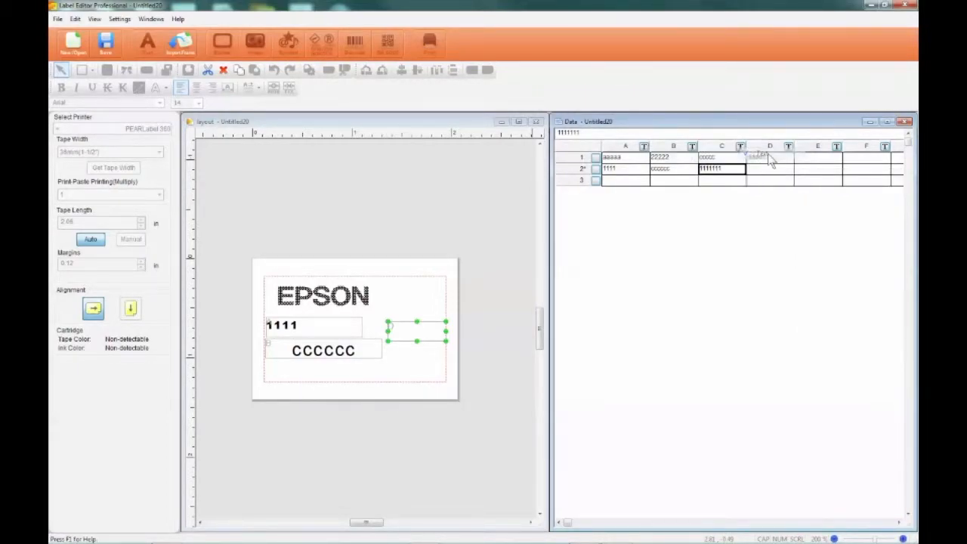
Change the attribute of data column B to Image
{"action": "right_click", "coordinate": [693, 145]}
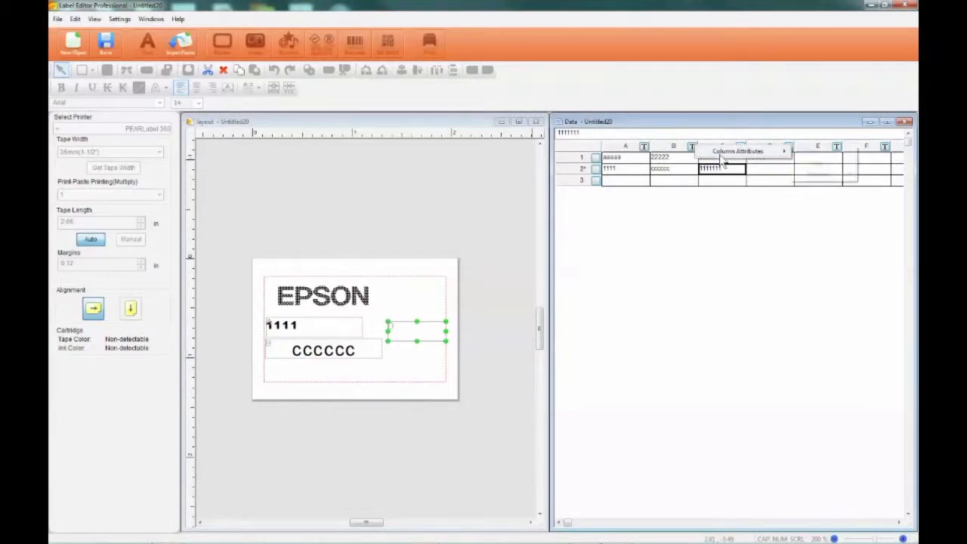
{"action": "mouse_move", "coordinate": [747, 151]}
{"action": "left_click", "coordinate": [814, 165]}
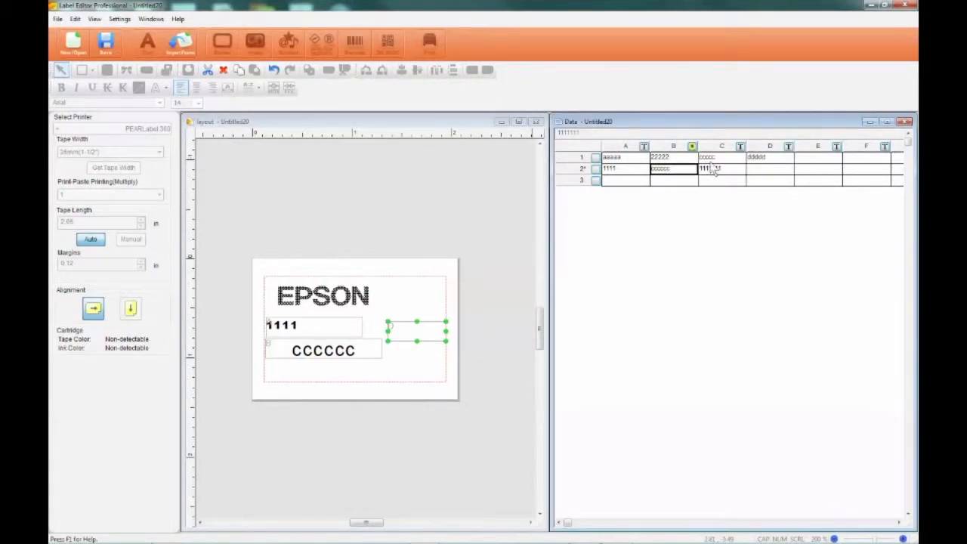
Load the Corporate_Logo image file into cells B1 and B2 of the data sheet
{"action": "double_click", "coordinate": [677, 157]}
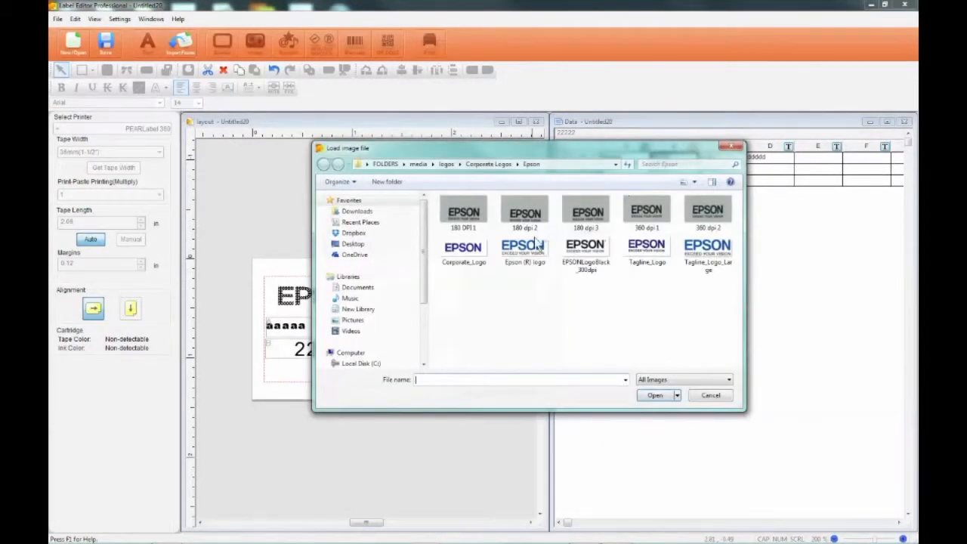
{"action": "left_click", "coordinate": [463, 256]}
{"action": "double_click", "coordinate": [464, 257]}
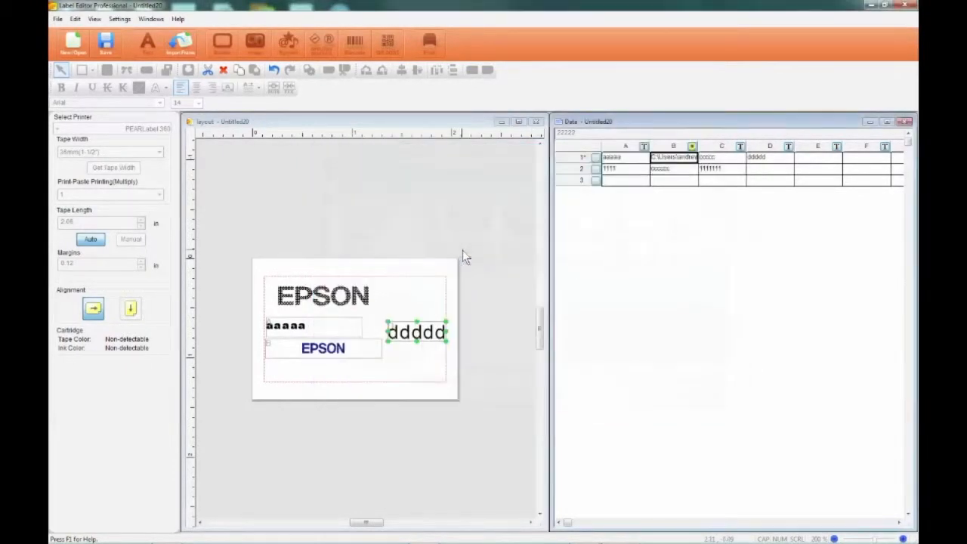
{"action": "double_click", "coordinate": [666, 169]}
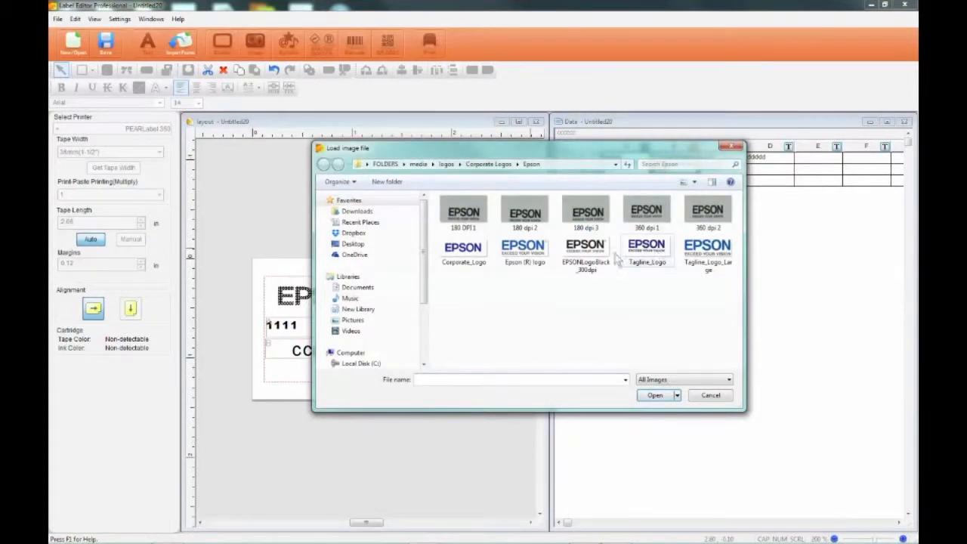
{"action": "left_click", "coordinate": [466, 258]}
{"action": "double_click", "coordinate": [466, 258]}
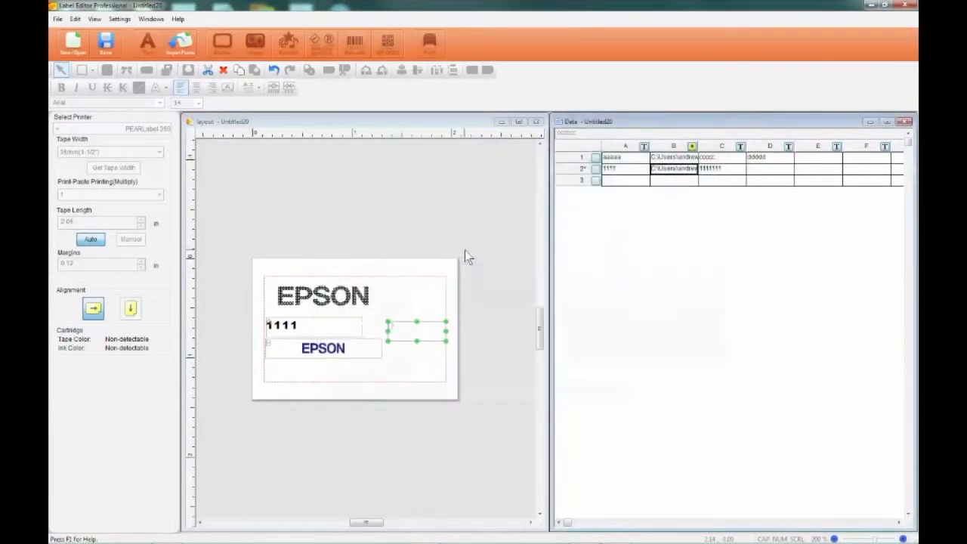
Change the attribute of data column C to the QR CODE barcode type
{"action": "left_click", "coordinate": [672, 157]}
{"action": "left_click", "coordinate": [669, 169]}
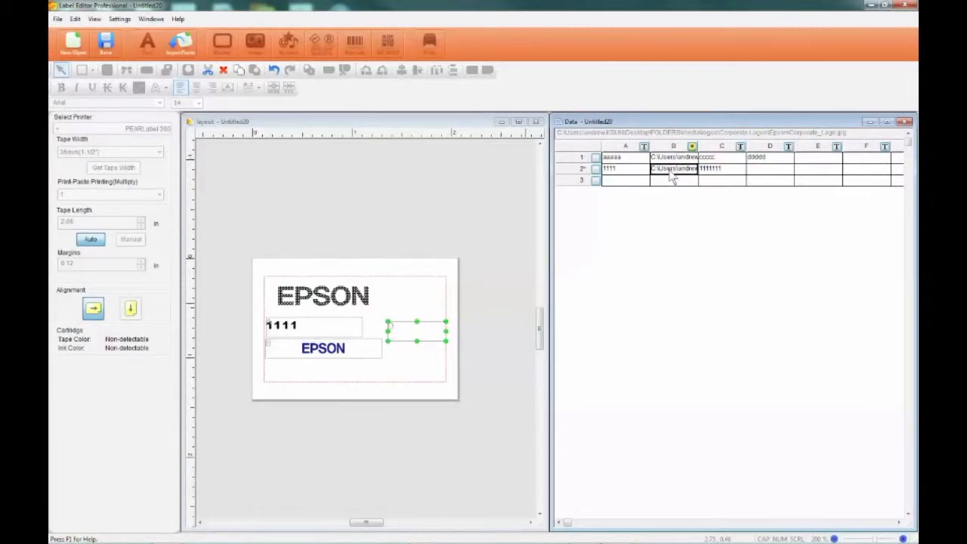
{"action": "left_click", "coordinate": [709, 161]}
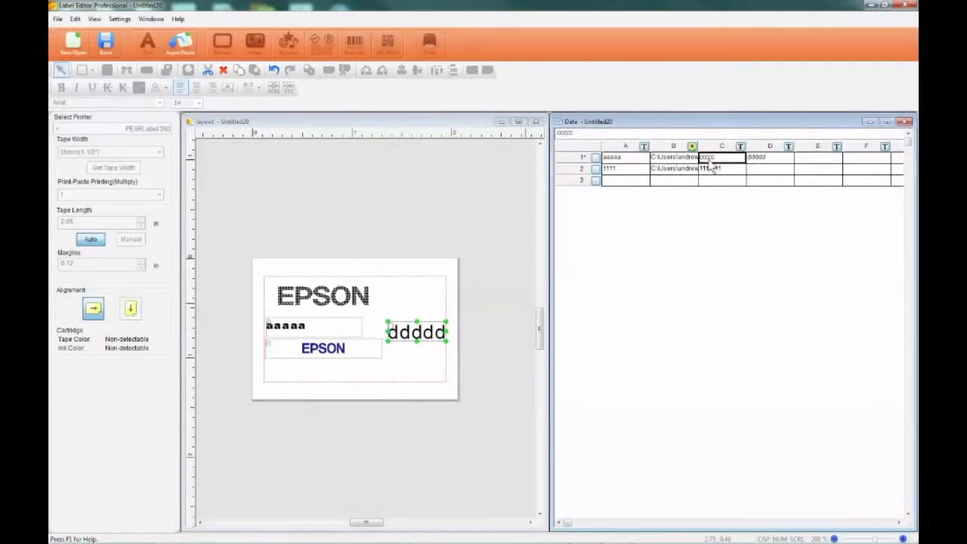
{"action": "left_click", "coordinate": [740, 146]}
{"action": "mouse_move", "coordinate": [764, 156]}
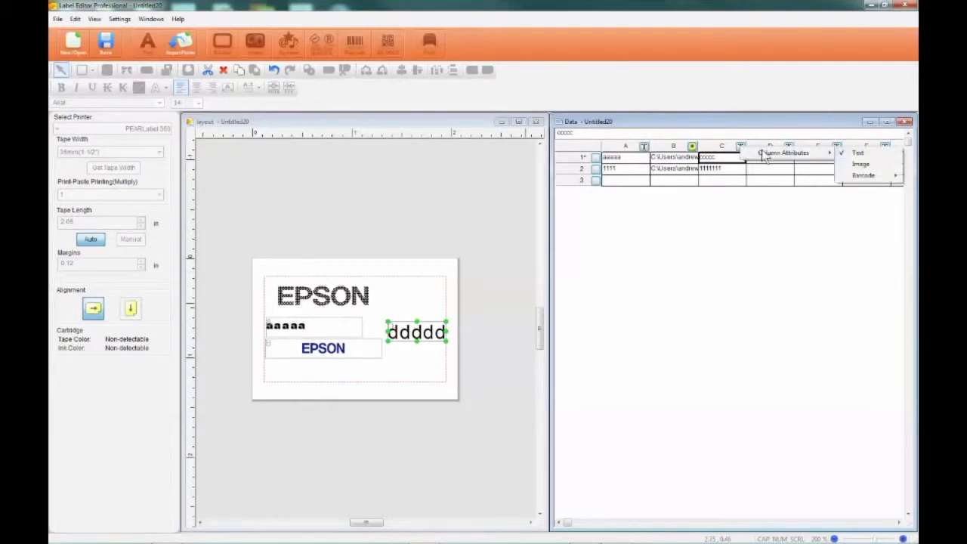
{"action": "mouse_move", "coordinate": [862, 175]}
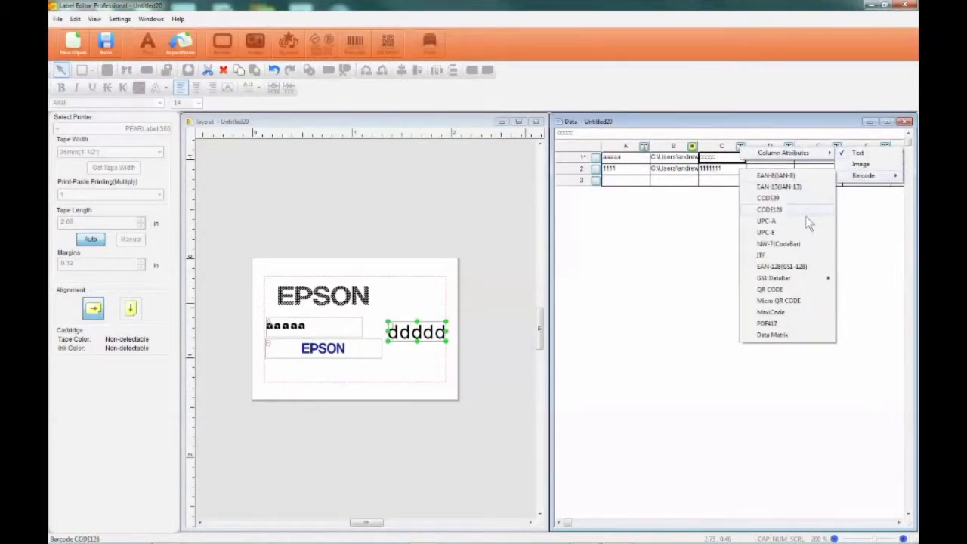
{"action": "left_click", "coordinate": [792, 290]}
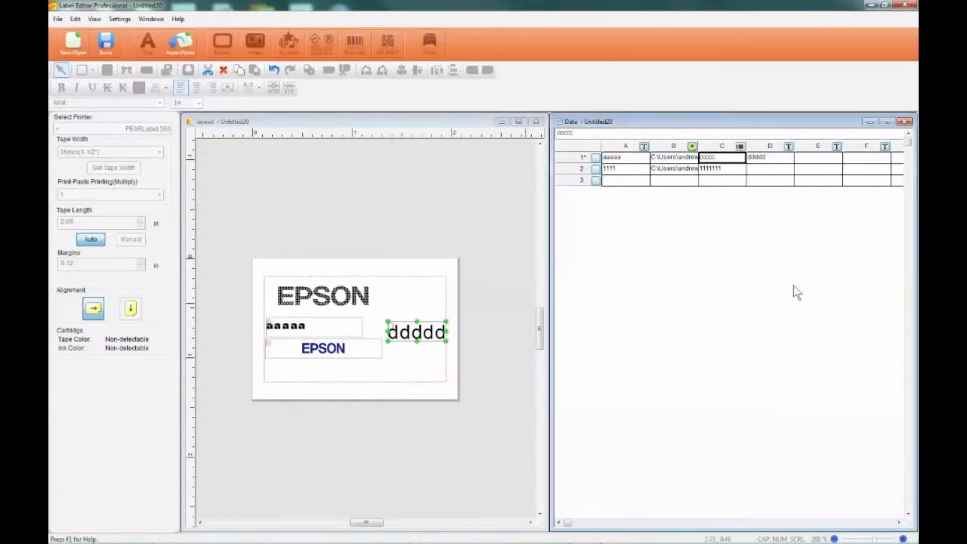
Place the column C data on the label as a QR code beside the large EPSON text
{"action": "left_click", "coordinate": [418, 331]}
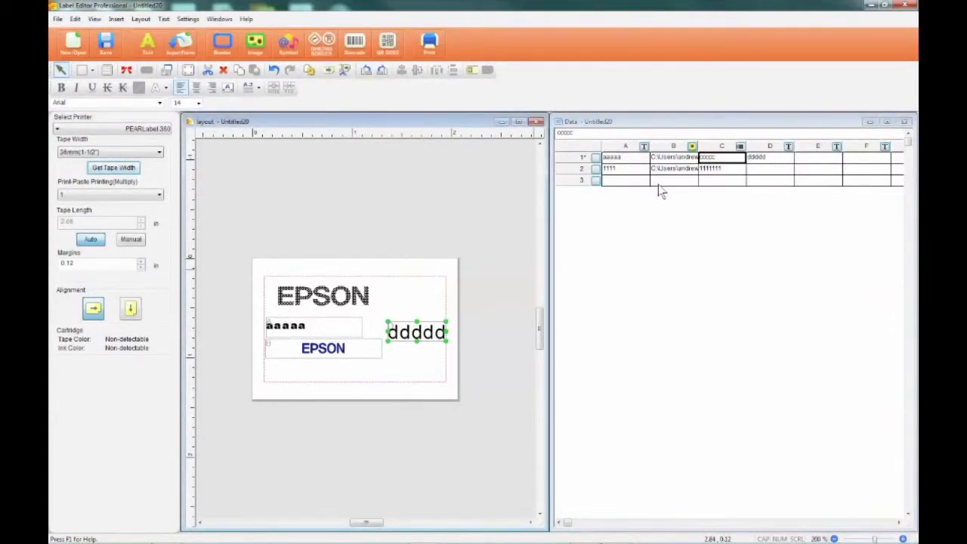
{"action": "left_click", "coordinate": [710, 159]}
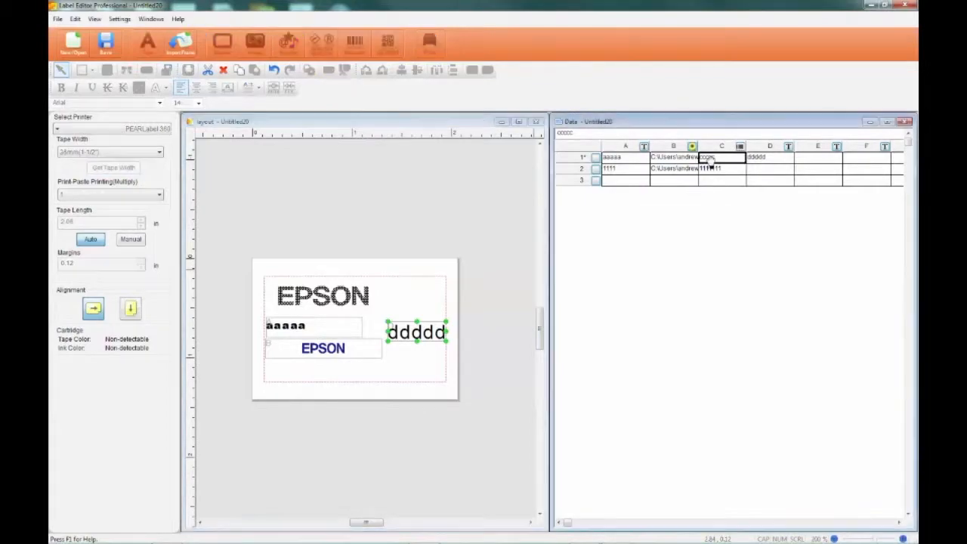
{"action": "left_click_drag", "start_coordinate": [420, 293], "coordinate": [404, 298]}
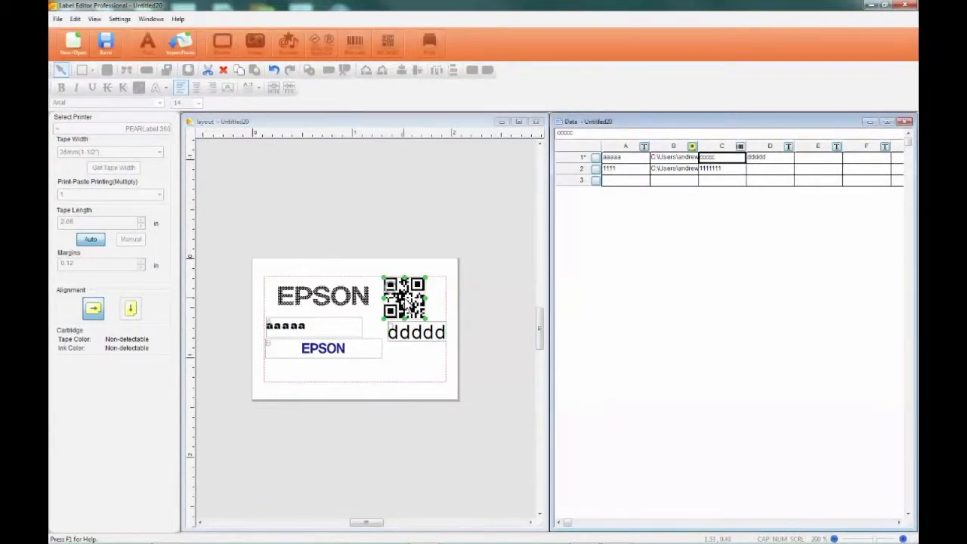
Move the column D field down level with the column B logo and shift the QR code slightly down and right
{"action": "left_click", "coordinate": [415, 331]}
{"action": "left_click_drag", "start_coordinate": [416, 330], "coordinate": [416, 348]}
{"action": "left_click", "coordinate": [410, 306]}
{"action": "left_click_drag", "start_coordinate": [410, 306], "coordinate": [419, 311]}
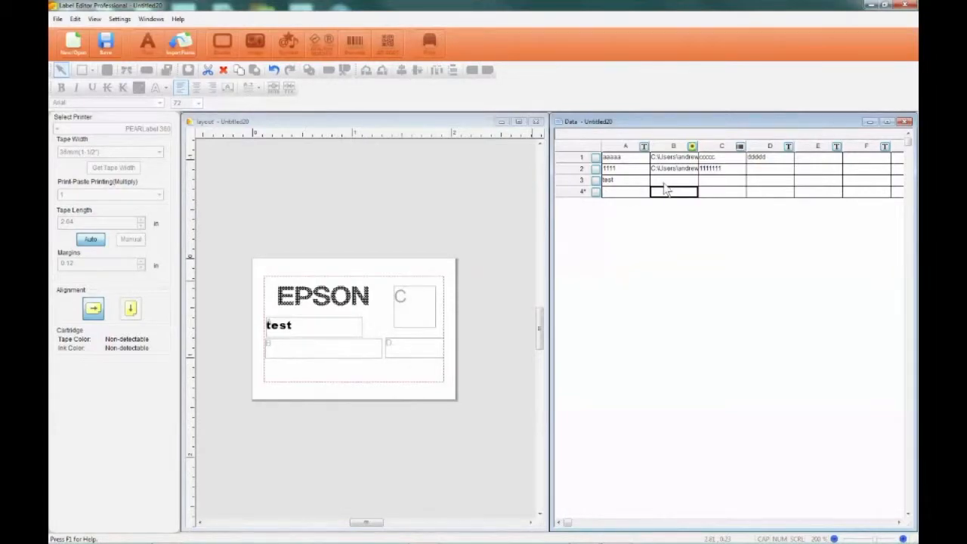
Load the Corporate_Logo image file into cell B3 of the data sheet
{"action": "left_click", "coordinate": [596, 179]}
{"action": "left_click", "coordinate": [596, 169]}
{"action": "left_click", "coordinate": [661, 182]}
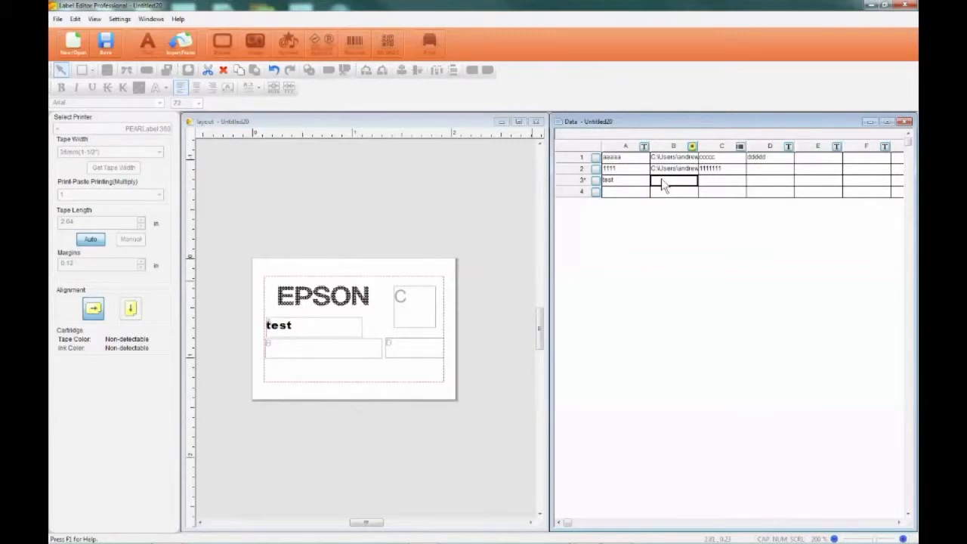
{"action": "double_click", "coordinate": [661, 184]}
{"action": "double_click", "coordinate": [475, 254]}
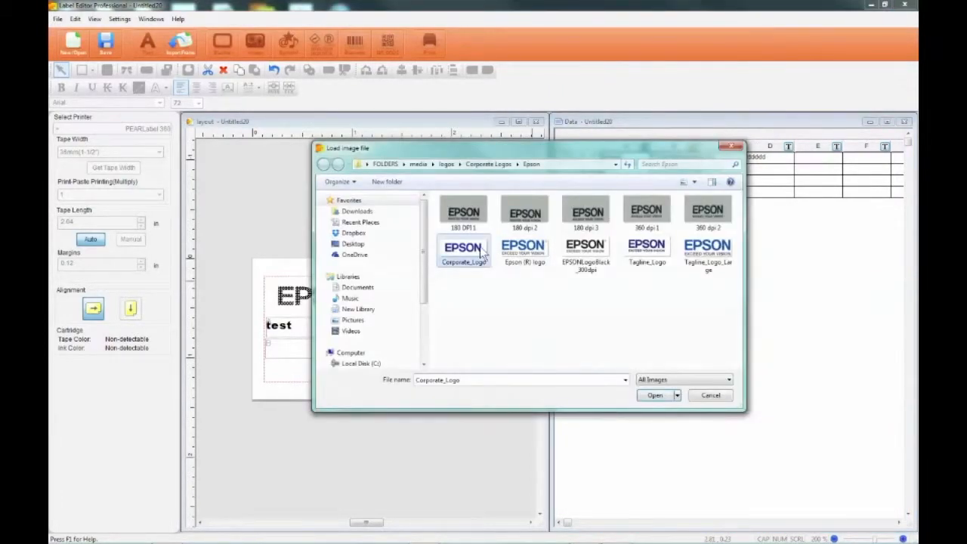
Enter 22222 in cell C3 and 4444 in cell D3
{"action": "left_click", "coordinate": [708, 185]}
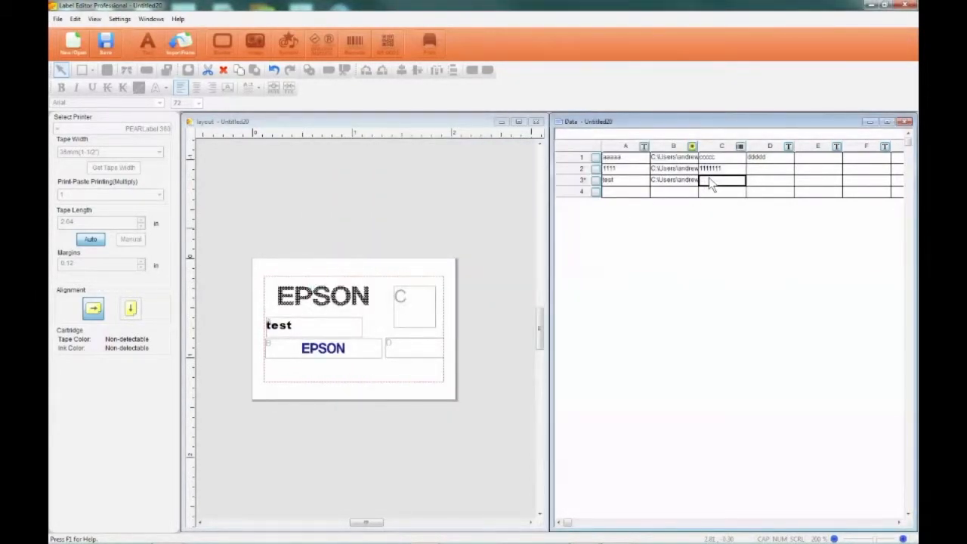
{"action": "type", "text": "22222"}
{"action": "left_click", "coordinate": [766, 184]}
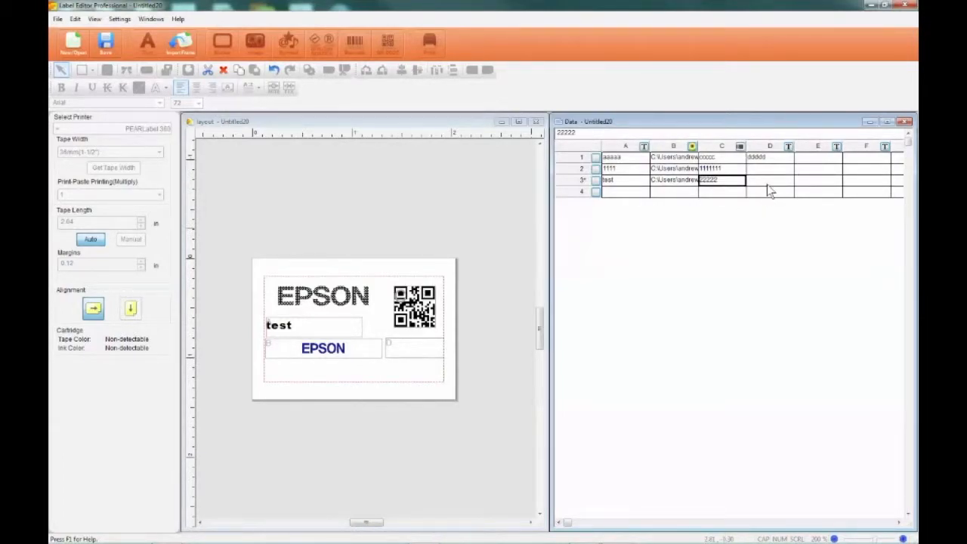
{"action": "left_click", "coordinate": [767, 179]}
{"action": "type", "text": "4444"}
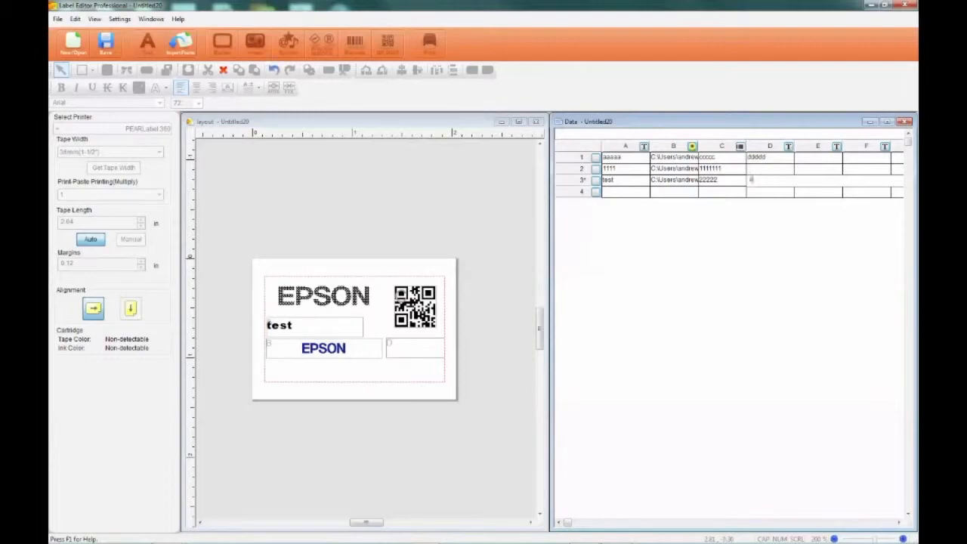
Fill the empty cell D2 with asdfg
{"action": "left_click", "coordinate": [764, 169]}
{"action": "left_click", "coordinate": [765, 169]}
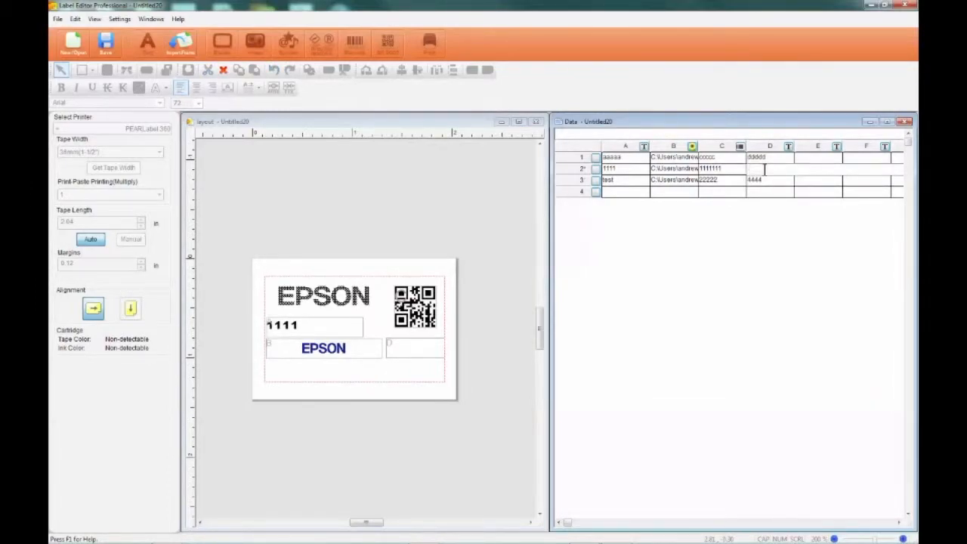
{"action": "type", "text": "asdfg"}
{"action": "left_click", "coordinate": [761, 255]}
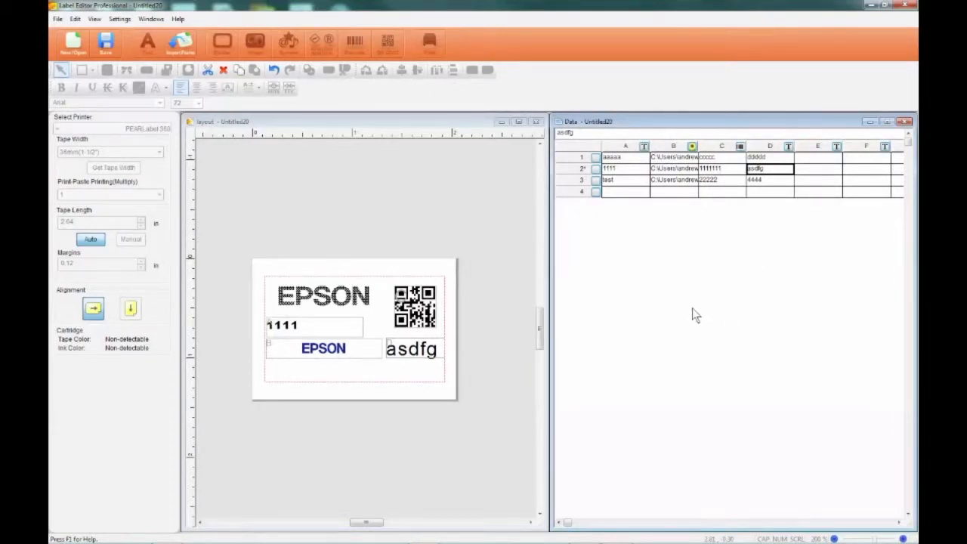
Switch between the three data rows to examine how each record appears on the label layout
{"action": "left_click", "coordinate": [681, 182]}
{"action": "left_click", "coordinate": [629, 180]}
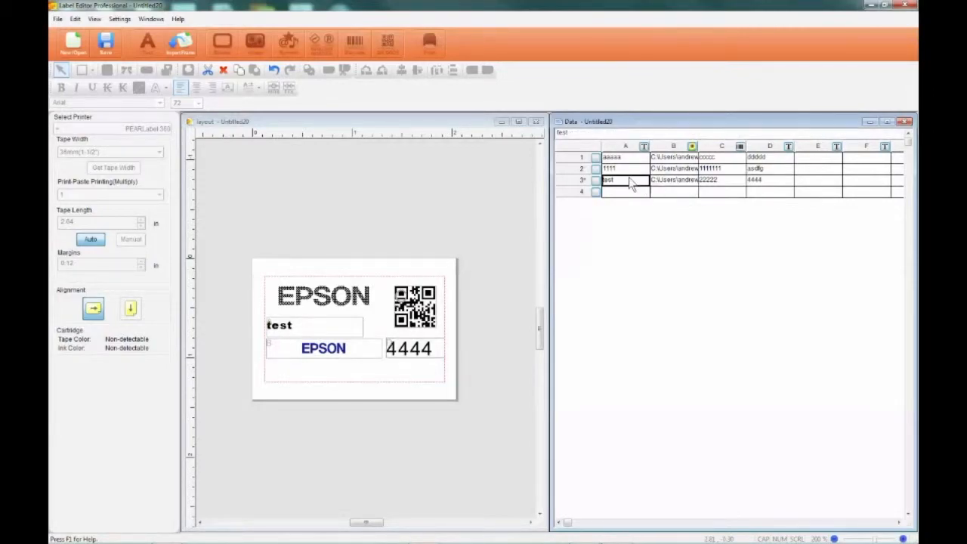
{"action": "left_click", "coordinate": [628, 168]}
{"action": "left_click", "coordinate": [679, 171]}
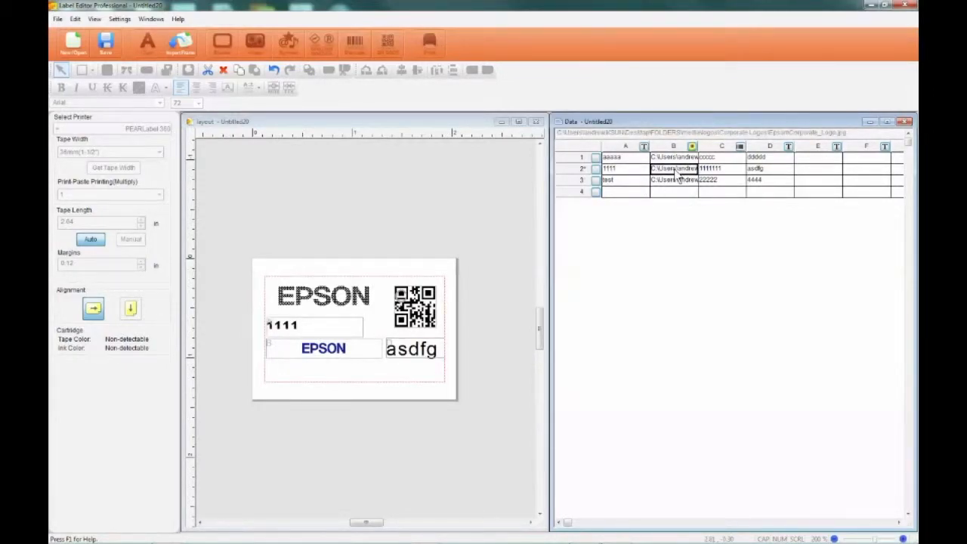
{"action": "left_click", "coordinate": [723, 171]}
{"action": "left_click", "coordinate": [759, 168]}
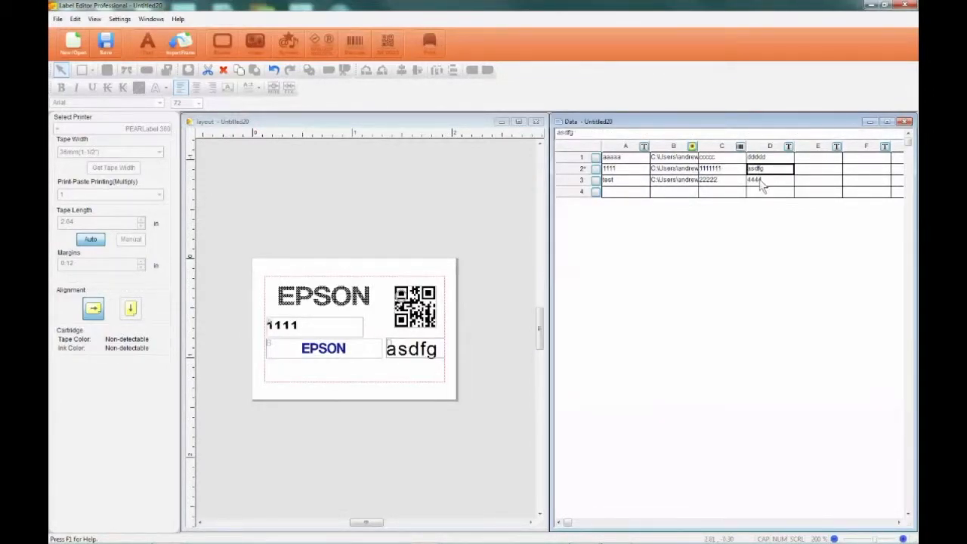
{"action": "left_click", "coordinate": [762, 180]}
{"action": "left_click", "coordinate": [758, 157]}
{"action": "left_click", "coordinate": [759, 168]}
{"action": "left_click", "coordinate": [762, 181]}
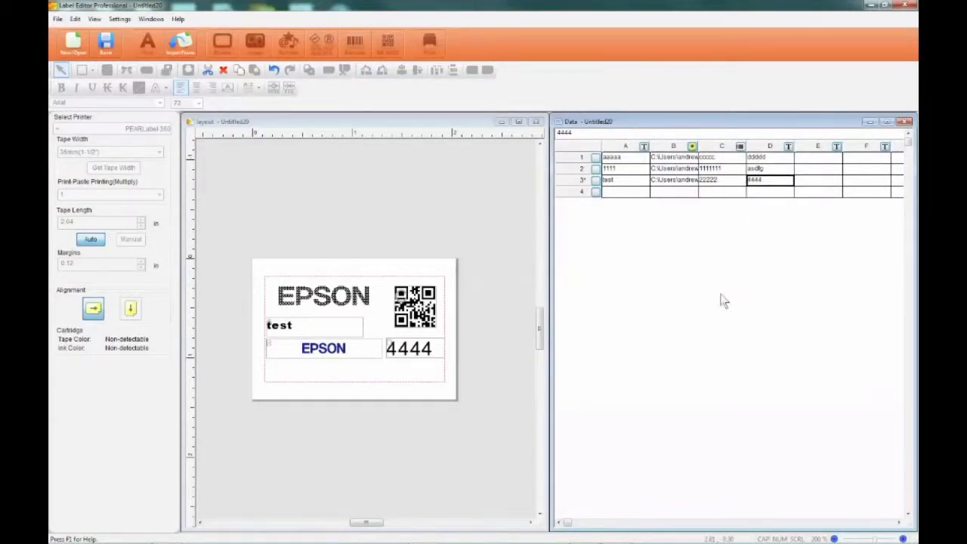
Review the print options for imported data, toggling Successive Import off and on, and leave without printing
{"action": "left_click", "coordinate": [468, 218]}
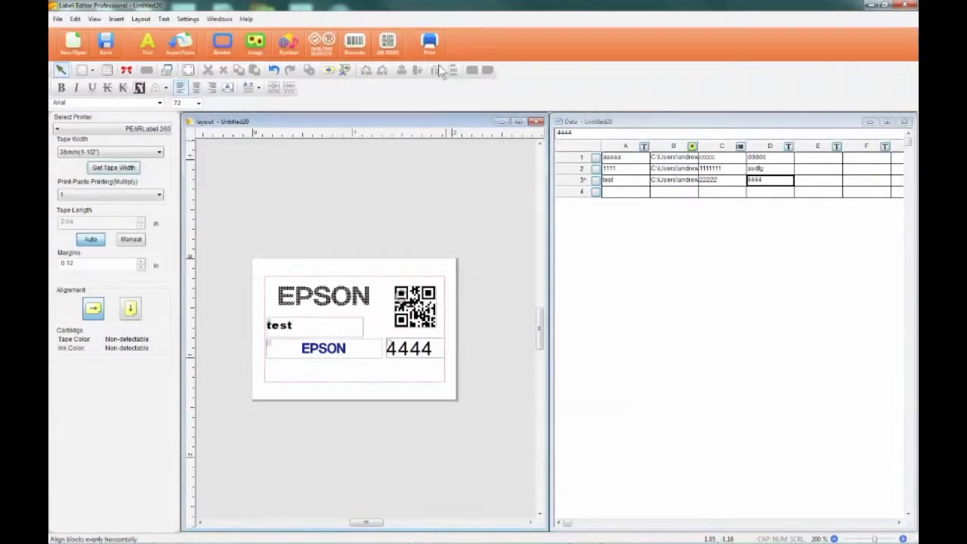
{"action": "left_click", "coordinate": [431, 46]}
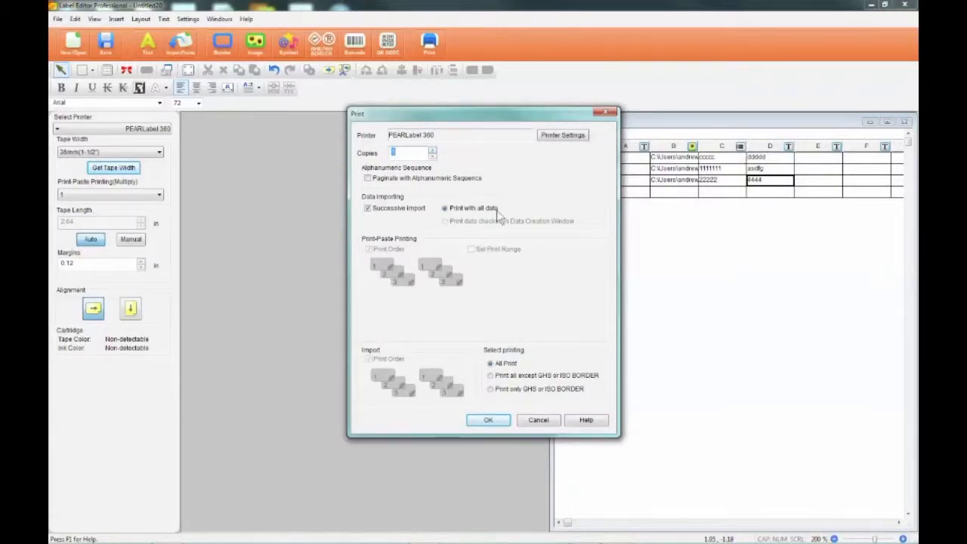
{"action": "left_click", "coordinate": [534, 422]}
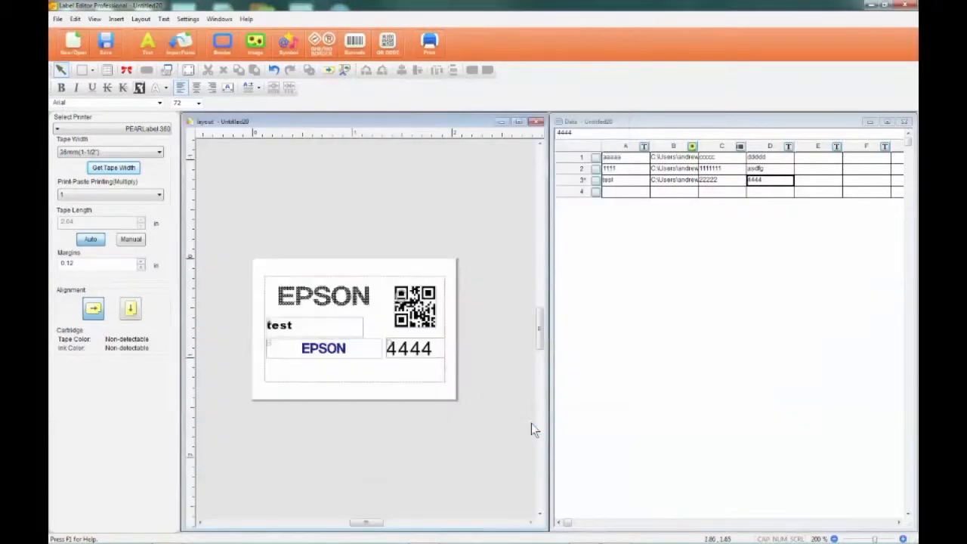
{"action": "left_click", "coordinate": [422, 193]}
{"action": "left_click", "coordinate": [429, 44]}
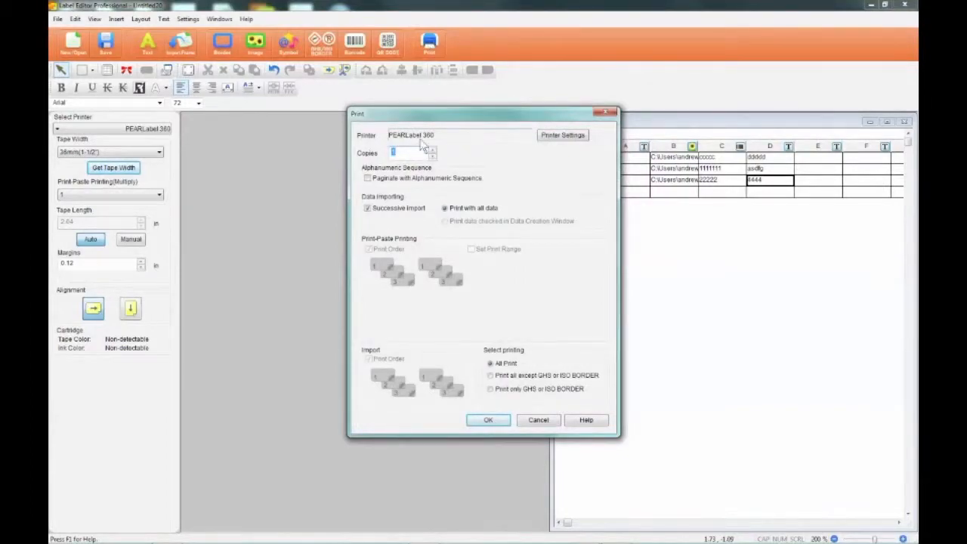
{"action": "left_click", "coordinate": [369, 210]}
{"action": "left_click", "coordinate": [369, 210]}
{"action": "left_click", "coordinate": [538, 421]}
Checkmark data rows 1, 2 and 3 for printing
{"action": "left_click", "coordinate": [593, 228]}
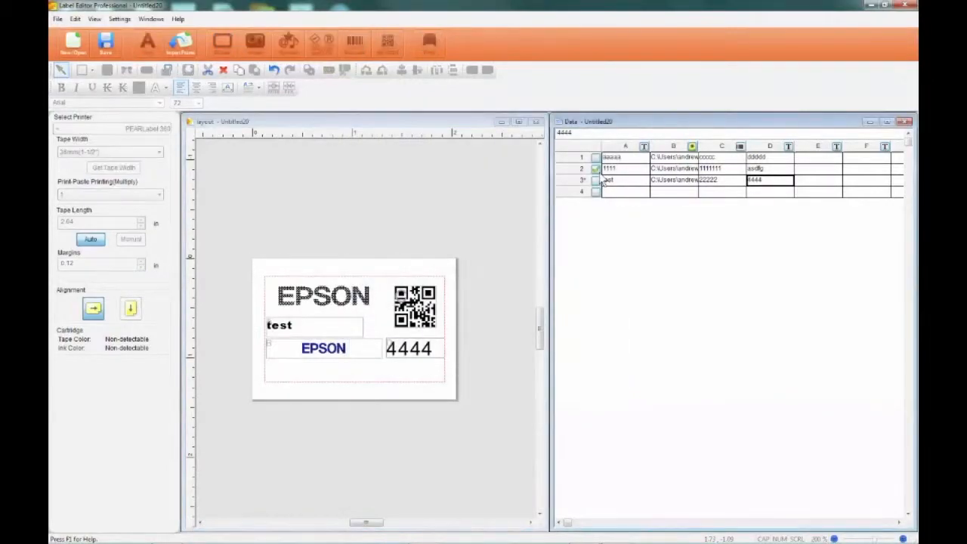
{"action": "left_click", "coordinate": [596, 158]}
{"action": "left_click", "coordinate": [596, 181]}
Set the print job to print only the data checked in the Data Creation Window, with 3 copies
{"action": "left_click", "coordinate": [479, 160]}
{"action": "left_click", "coordinate": [426, 52]}
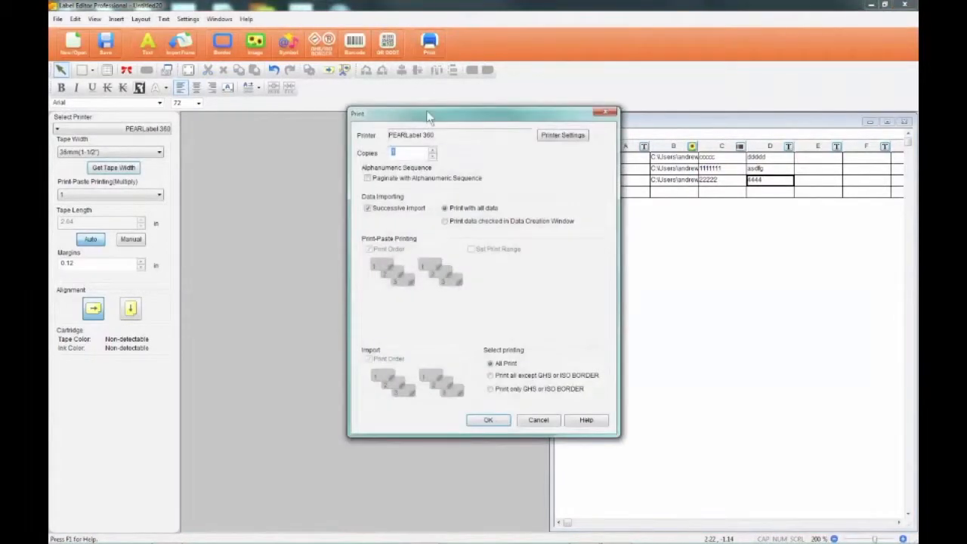
{"action": "left_click", "coordinate": [446, 221]}
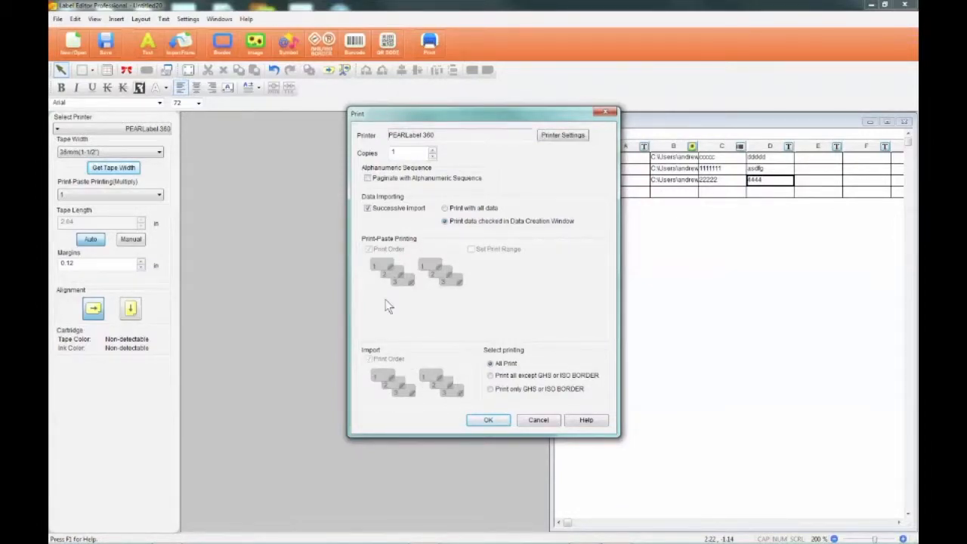
{"action": "left_click", "coordinate": [432, 149]}
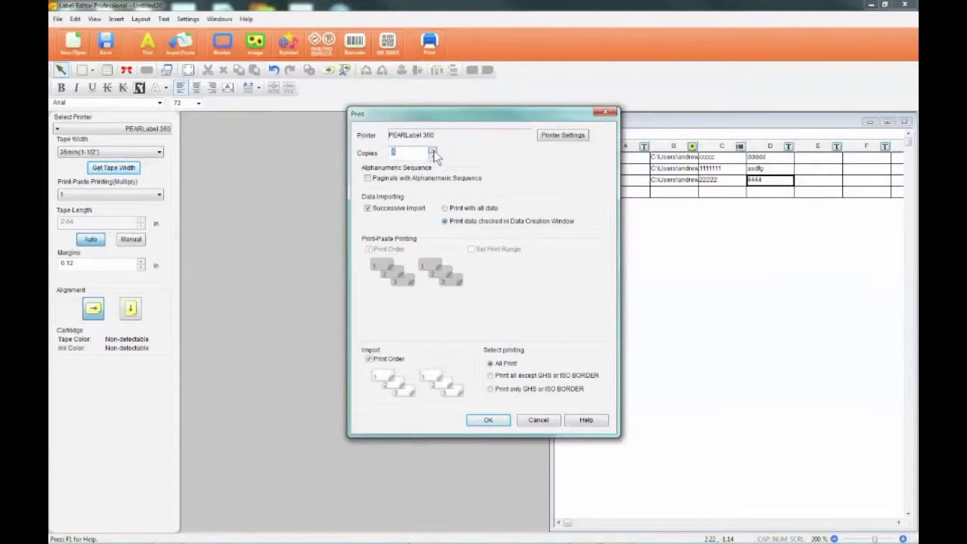
Compare the import page sequences with Print Order off and on, and leave Print Order enabled
{"action": "left_click", "coordinate": [367, 358]}
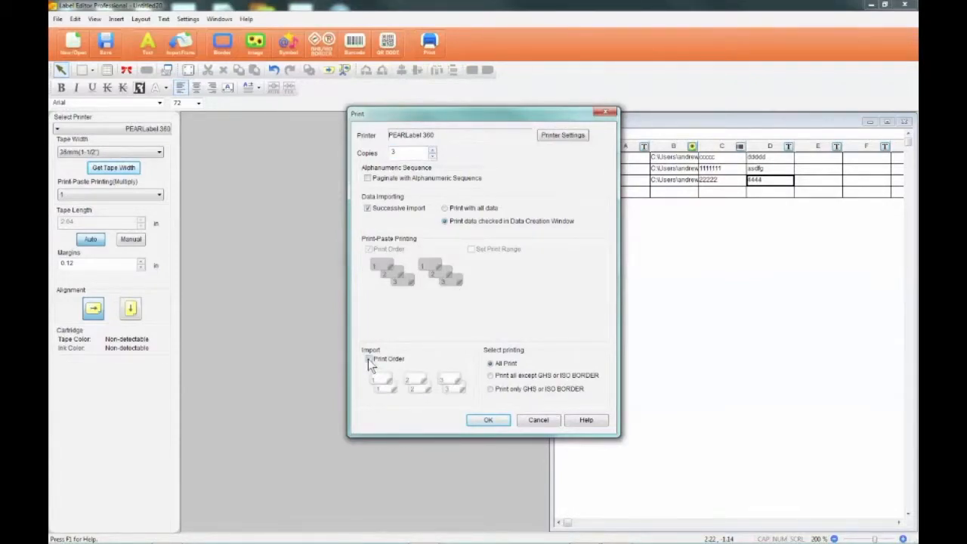
{"action": "left_click", "coordinate": [368, 359]}
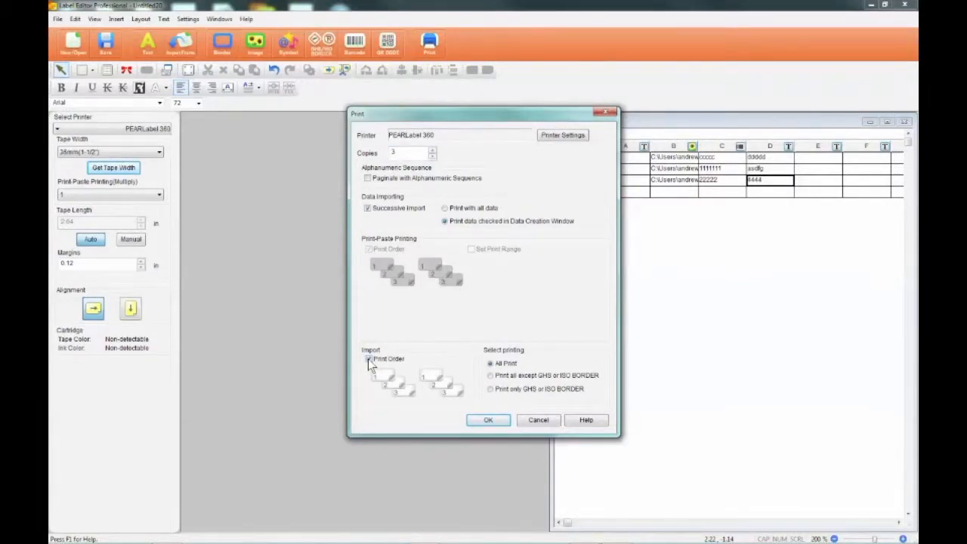
{"action": "left_click", "coordinate": [368, 359]}
{"action": "left_click", "coordinate": [368, 359]}
{"action": "left_click", "coordinate": [367, 360]}
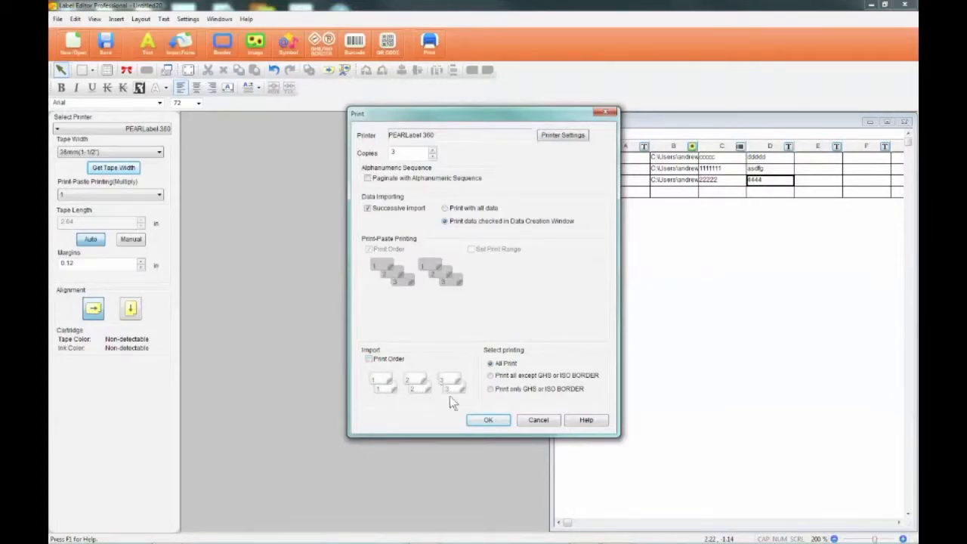
{"action": "left_click", "coordinate": [368, 359]}
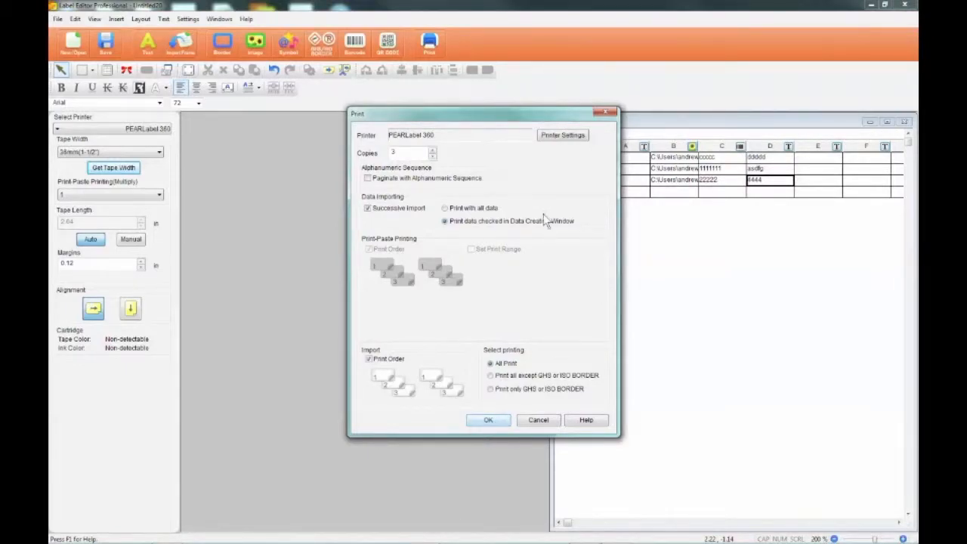
Enable Print Preview in the options of the PEARLabel 360 printer settings
{"action": "left_click", "coordinate": [563, 136]}
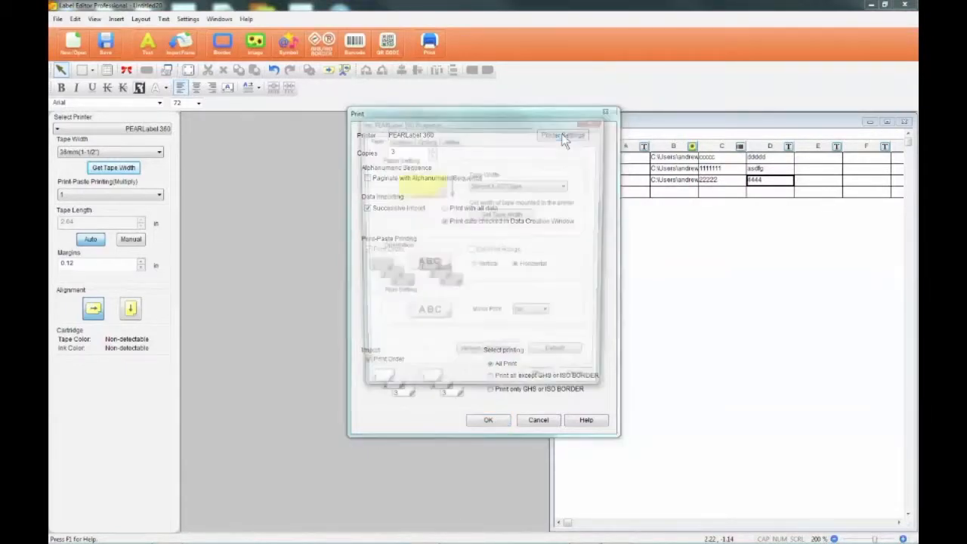
{"action": "left_click", "coordinate": [424, 140]}
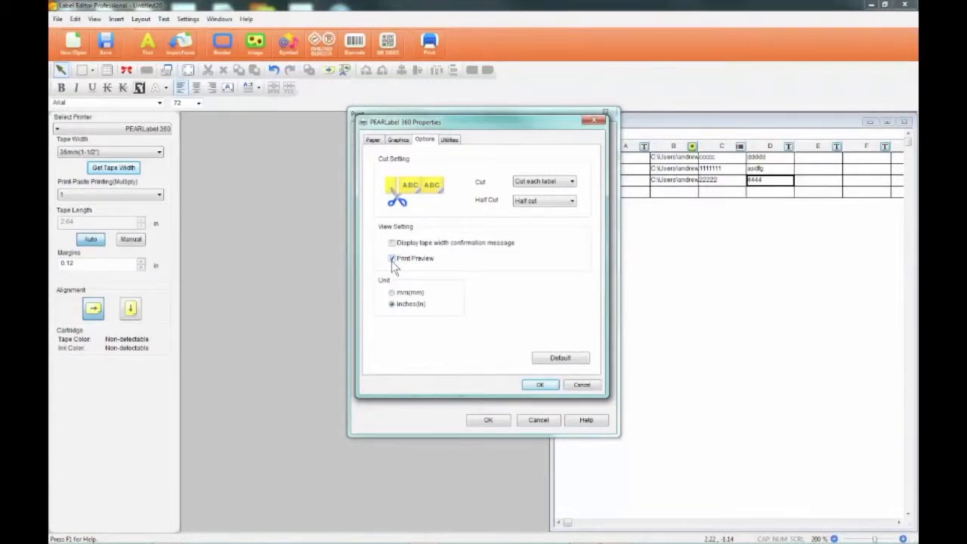
{"action": "left_click", "coordinate": [540, 385]}
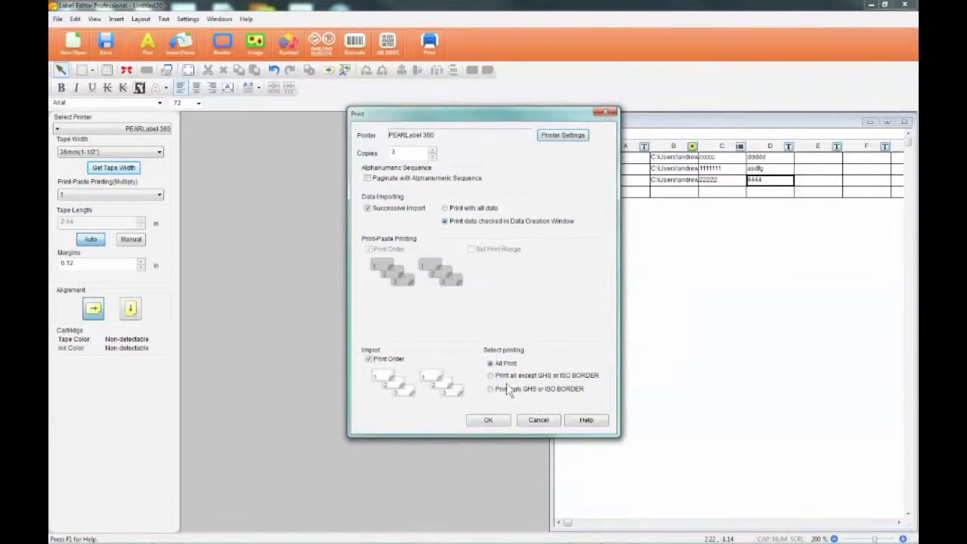
Open the print preview, page through the labels up to page 5, and close it without printing
{"action": "left_click", "coordinate": [488, 420]}
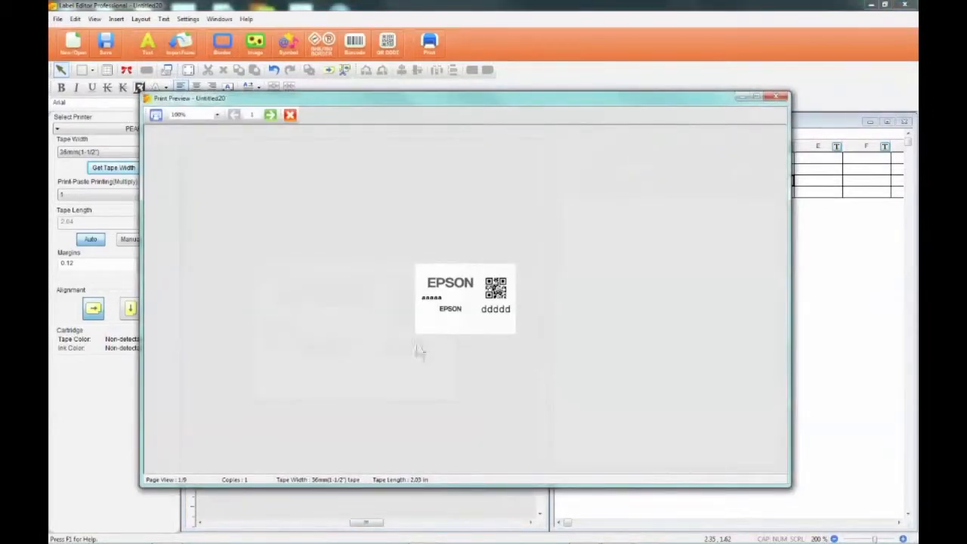
{"action": "left_click", "coordinate": [271, 115]}
{"action": "left_click", "coordinate": [272, 116]}
{"action": "left_click", "coordinate": [272, 115]}
{"action": "left_click", "coordinate": [272, 115]}
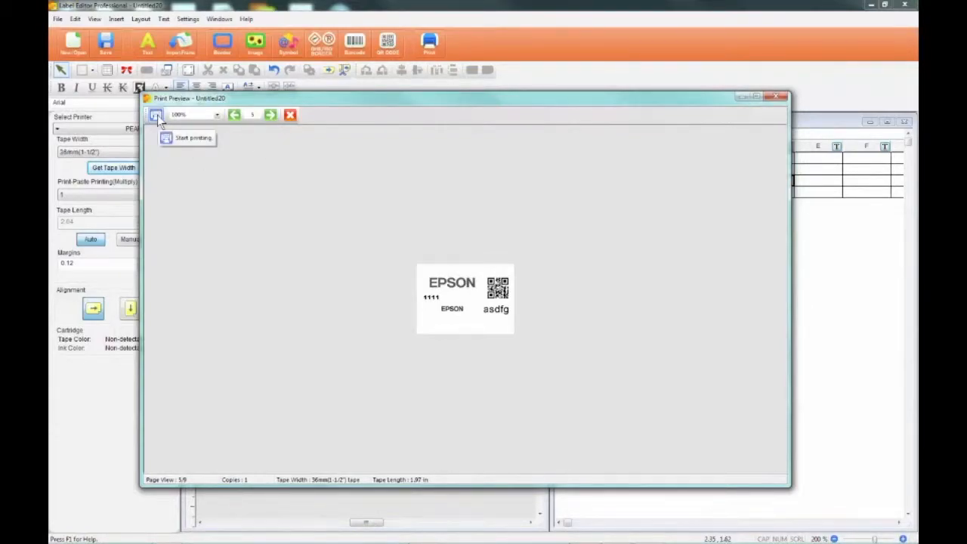
{"action": "left_click", "coordinate": [290, 116]}
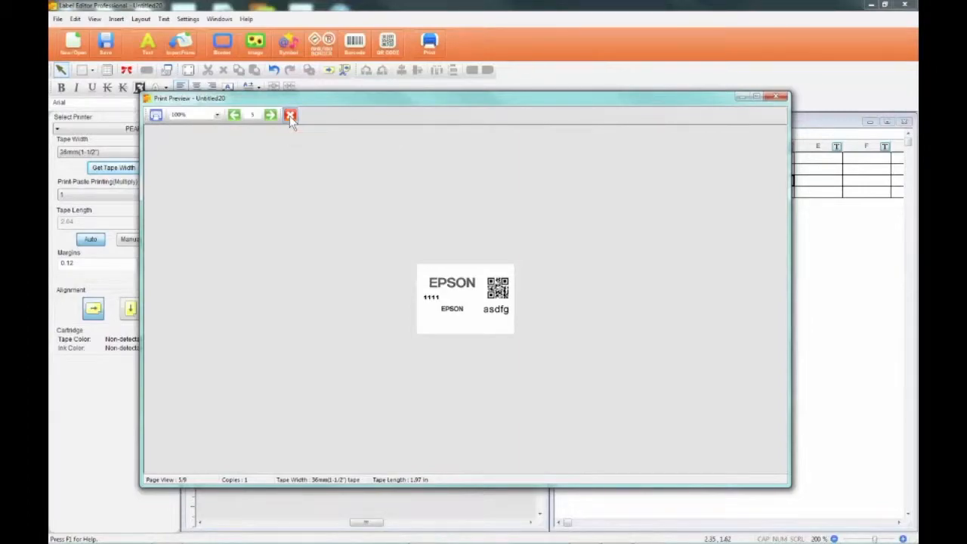
{"action": "left_click", "coordinate": [445, 318]}
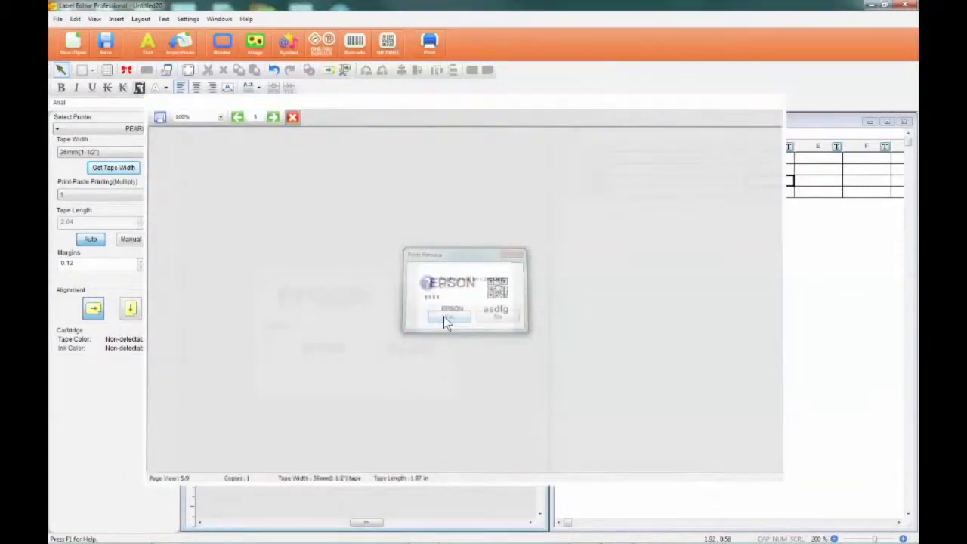